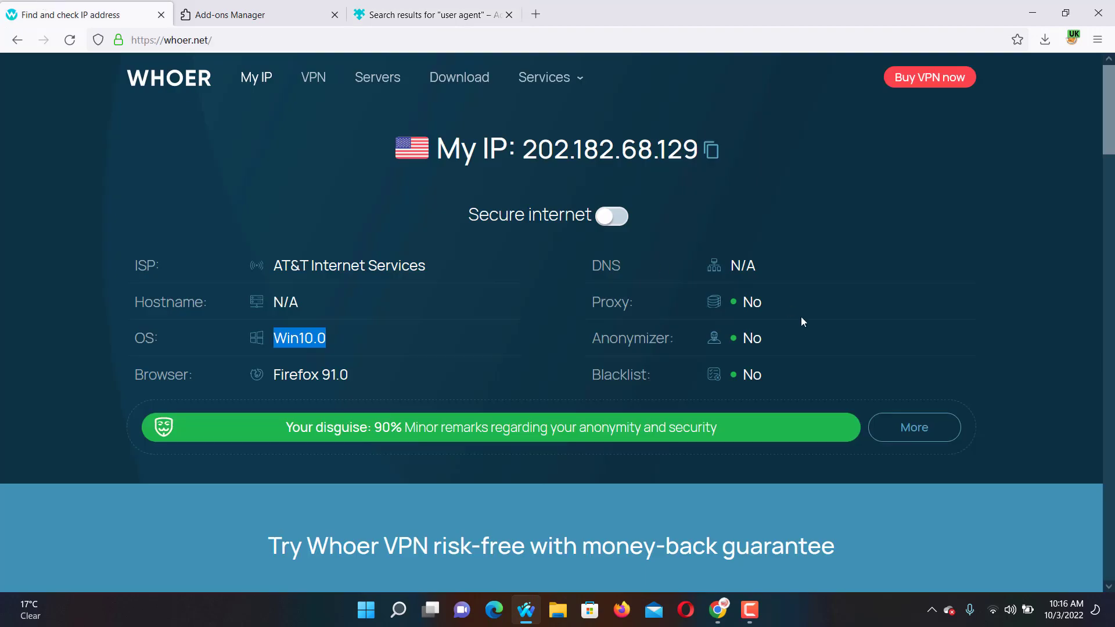
Switch to the Firefox add-on search results tab for 'user agent'.
left_click(404, 20)
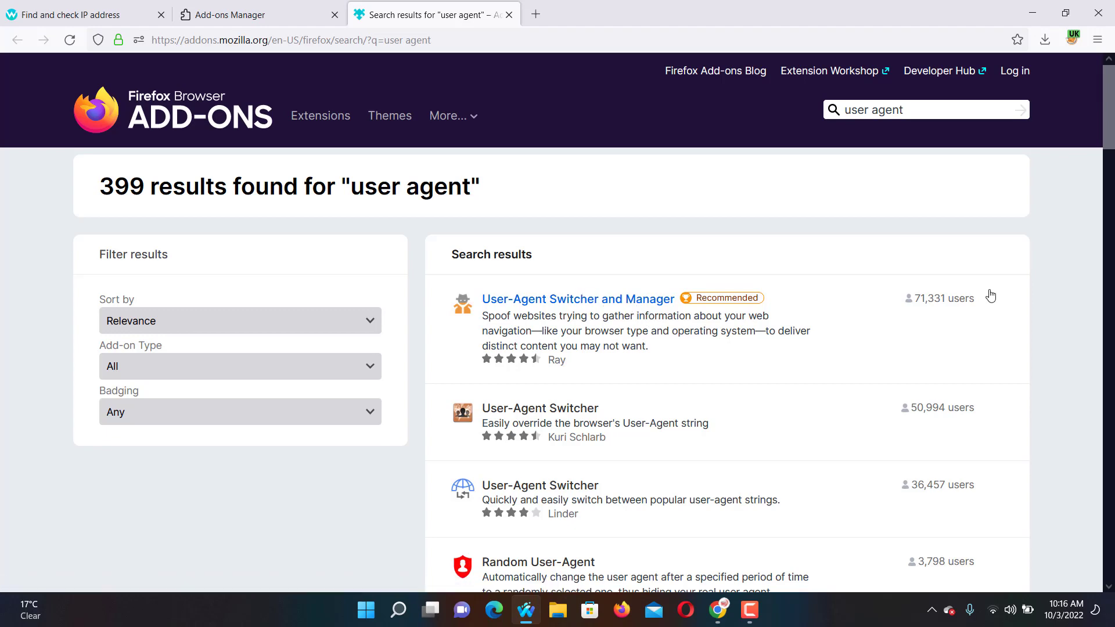
Install User-Agent Switcher and Manager from the first result and close its welcome tab.
left_click(658, 299)
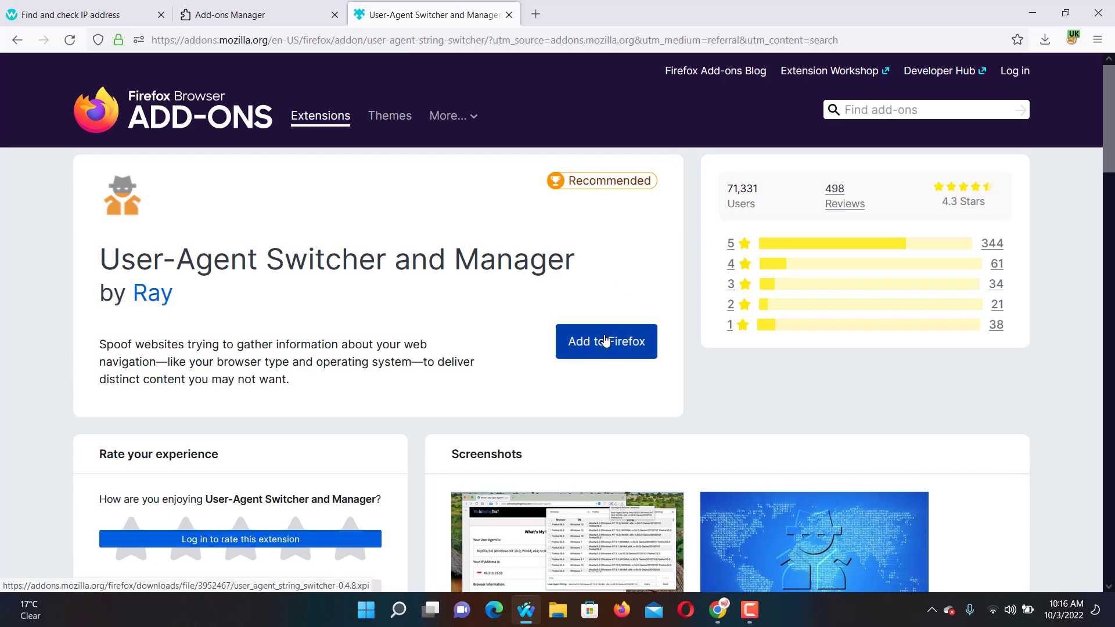
left_click(620, 344)
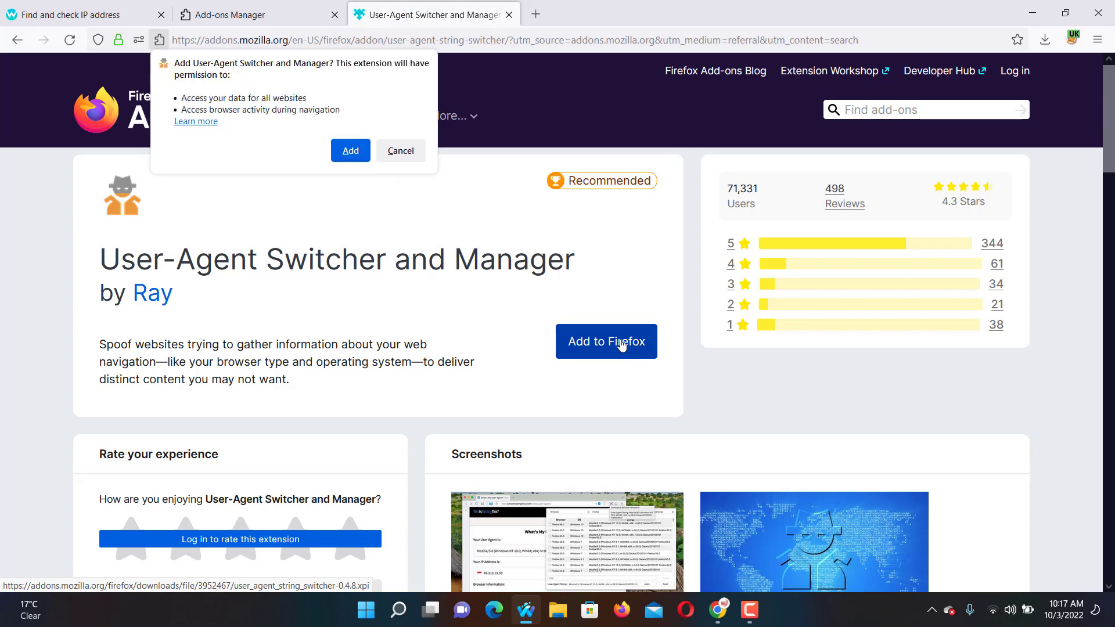
left_click(351, 152)
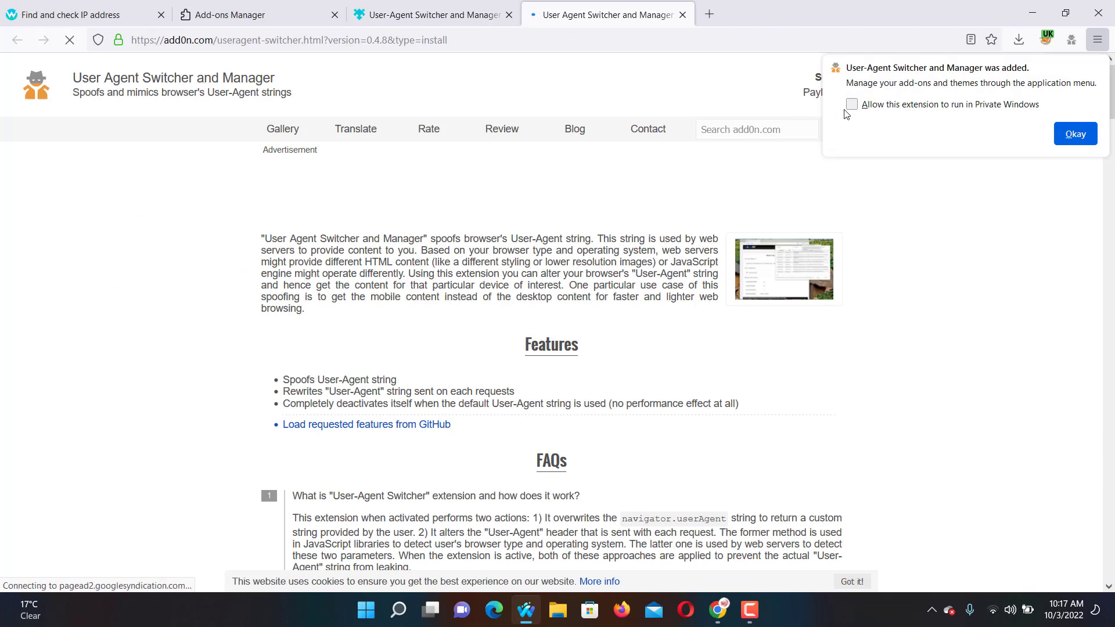
left_click(1063, 142)
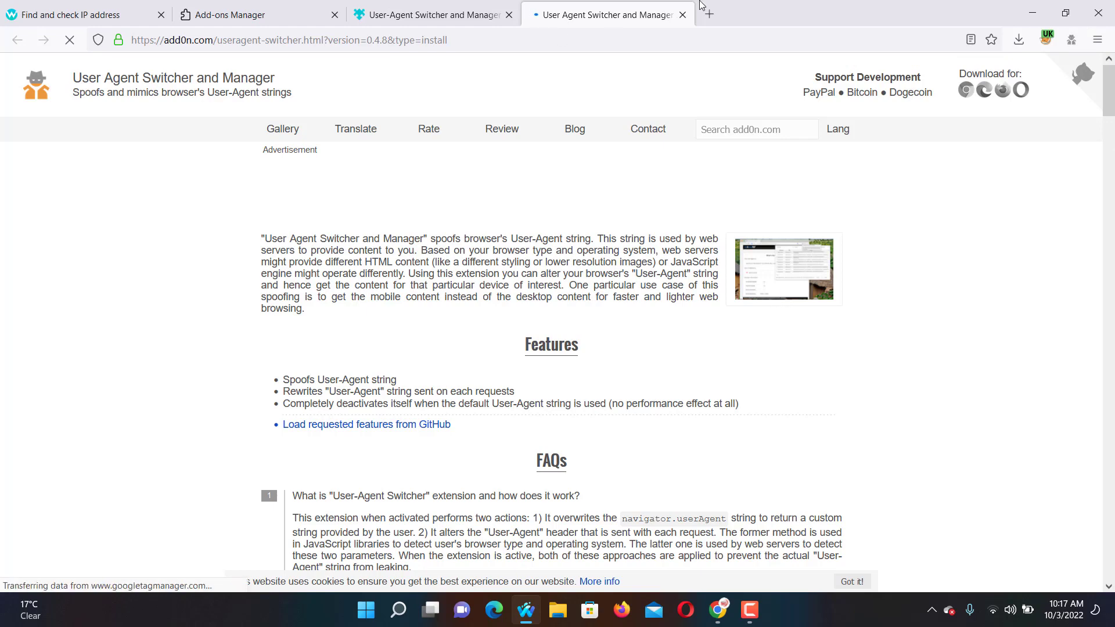
left_click(682, 14)
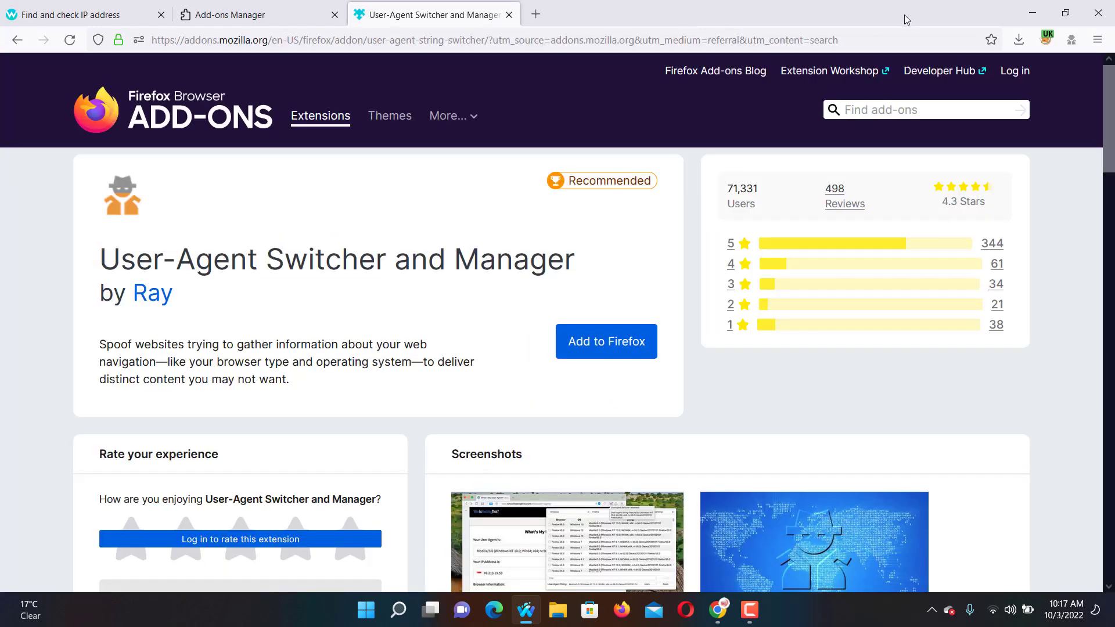
Choose the first Safari 5.0.4 on Windows 7 user agent and apply it for the container.
left_click(1072, 50)
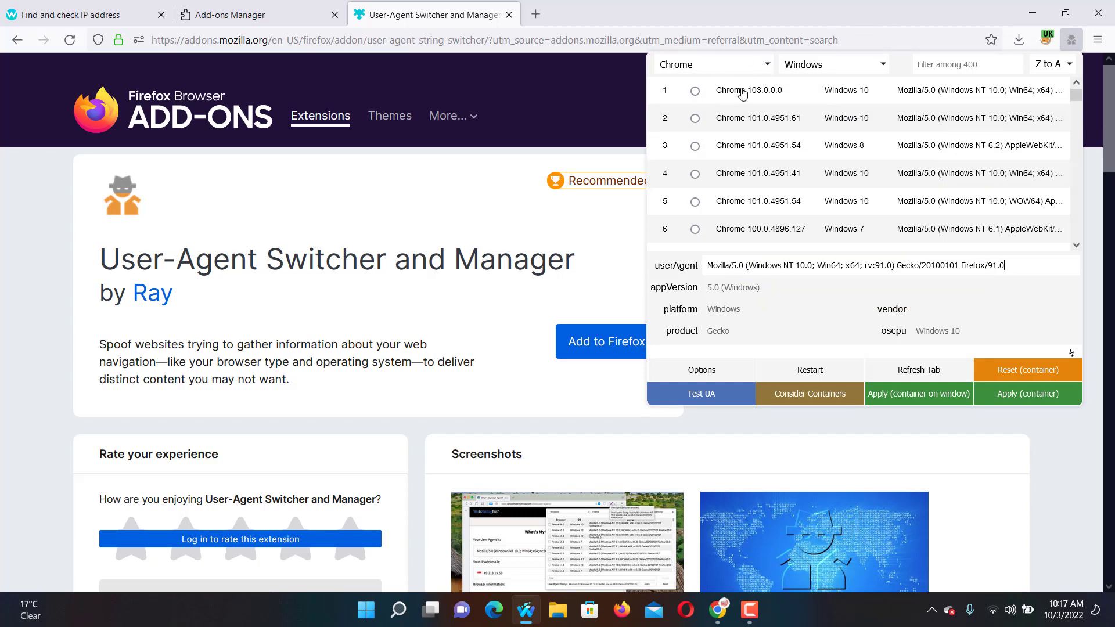
scroll(782, 180, "down", 5)
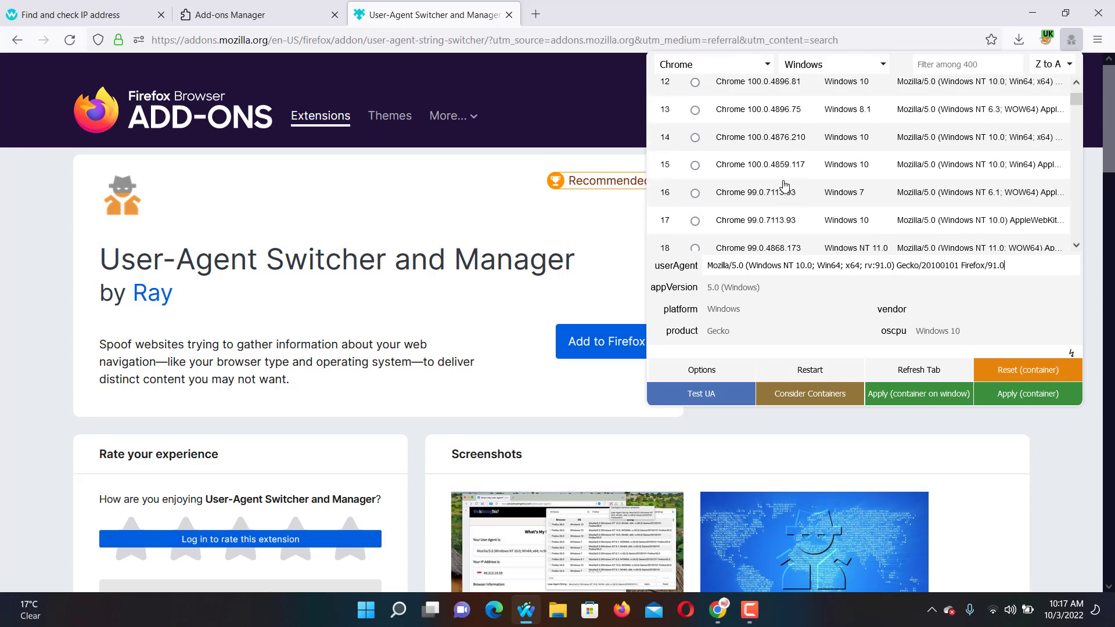
scroll(785, 185, "up", 5)
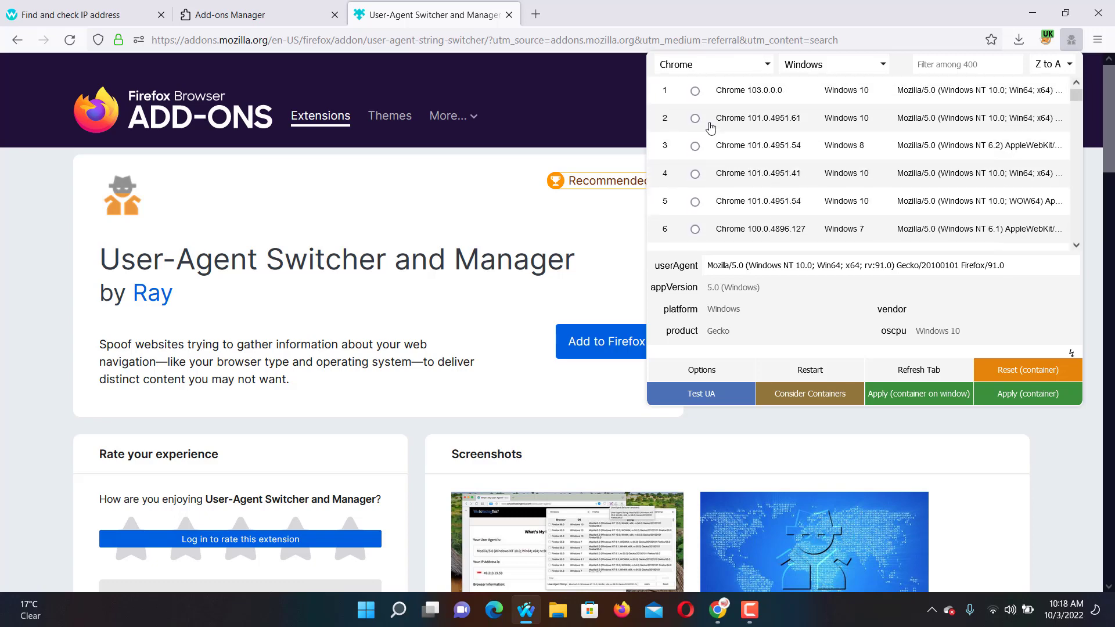
left_click(697, 67)
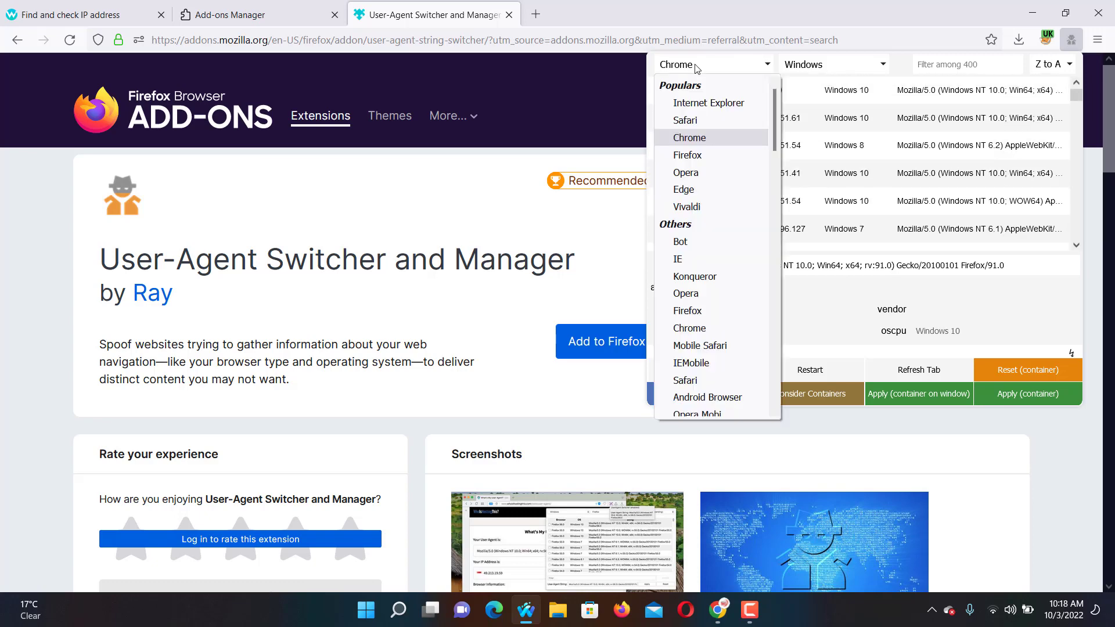
left_click(685, 120)
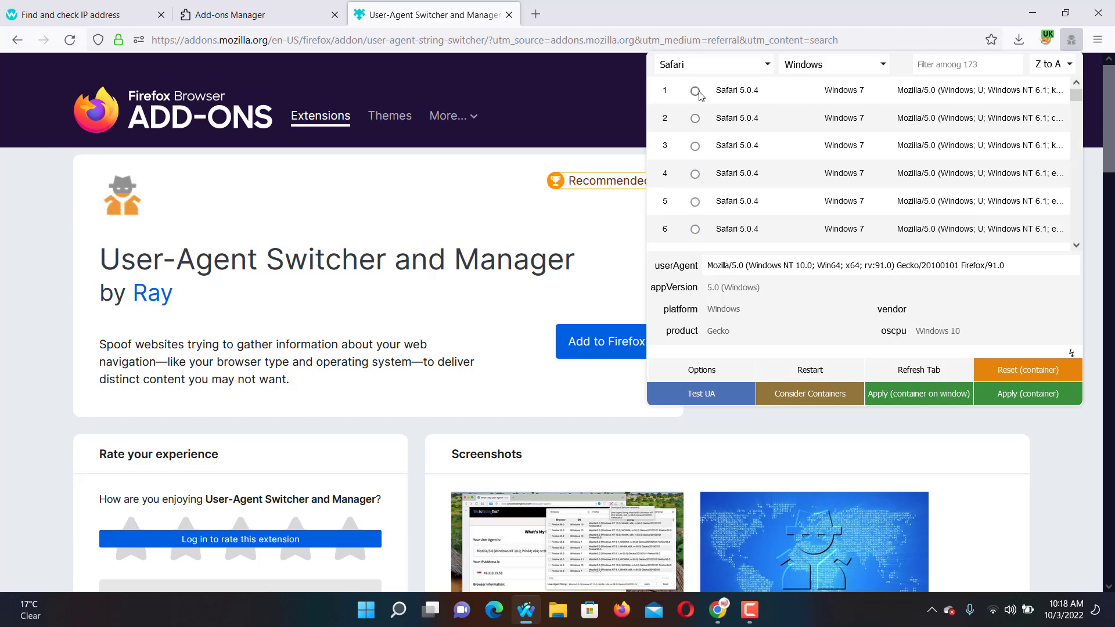
left_click(695, 92)
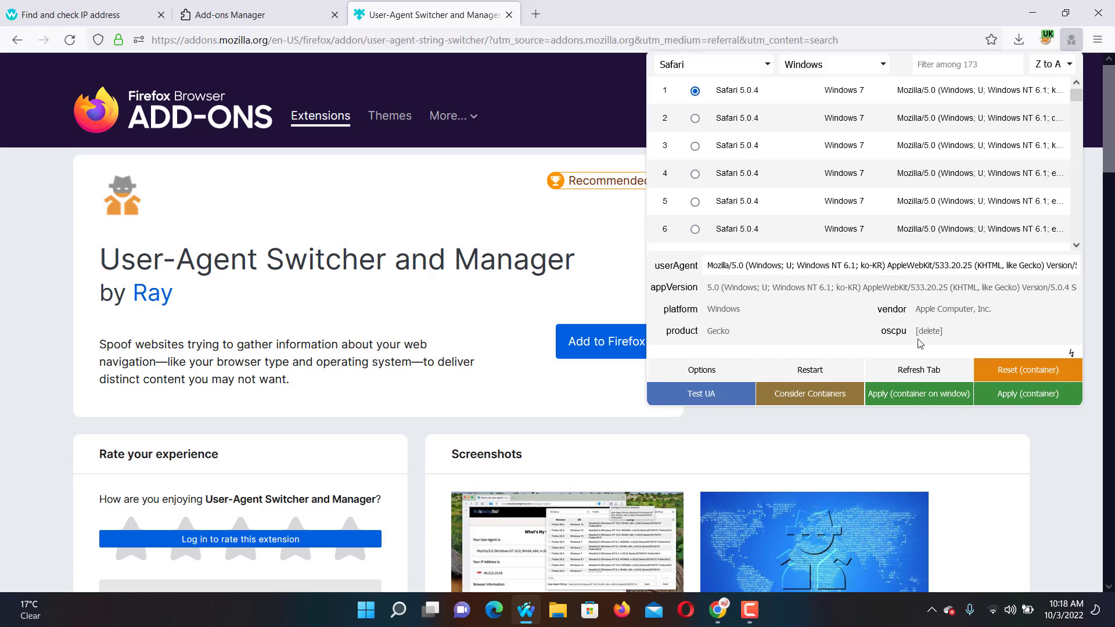
left_click(1008, 395)
left_click(674, 430)
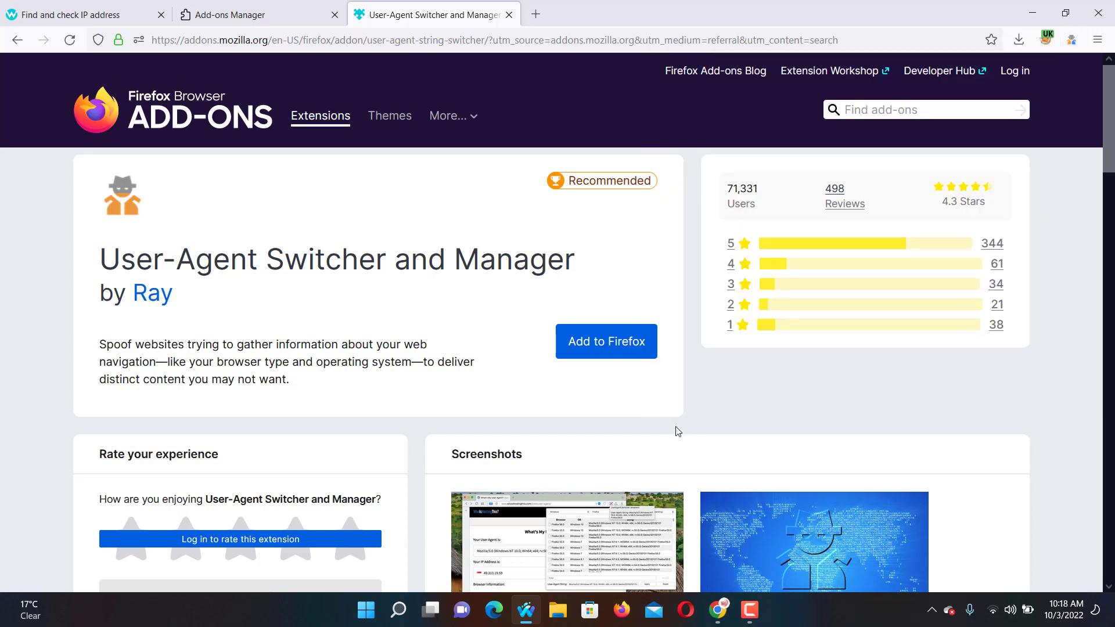
Cancel the clear-history dialog, then open a new private window from the main menu.
key("ctrl+shift+Delete")
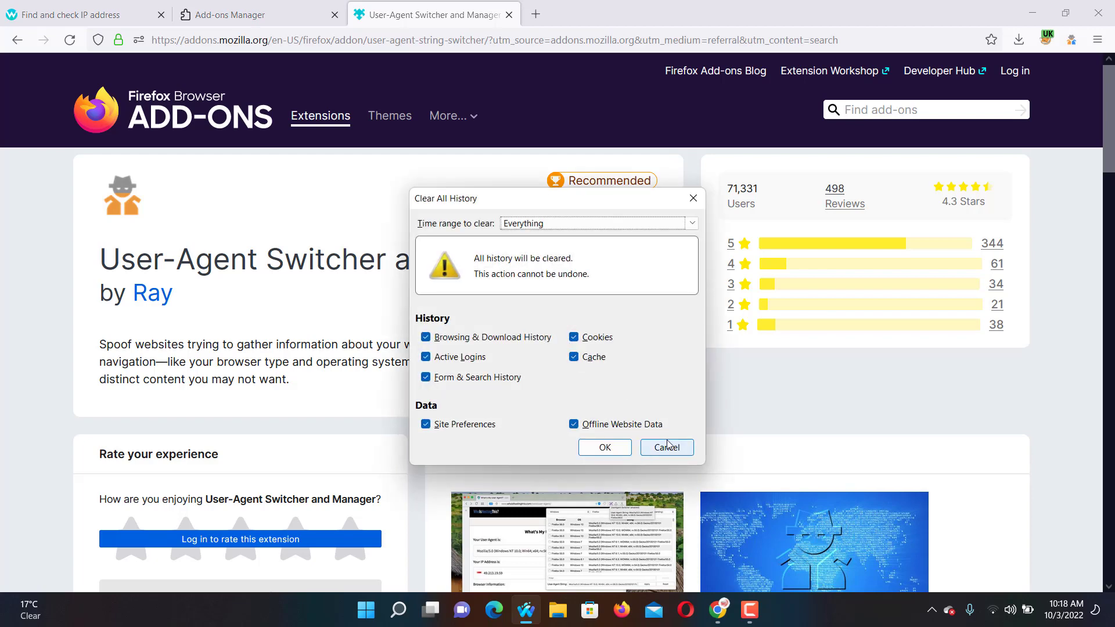
left_click(667, 447)
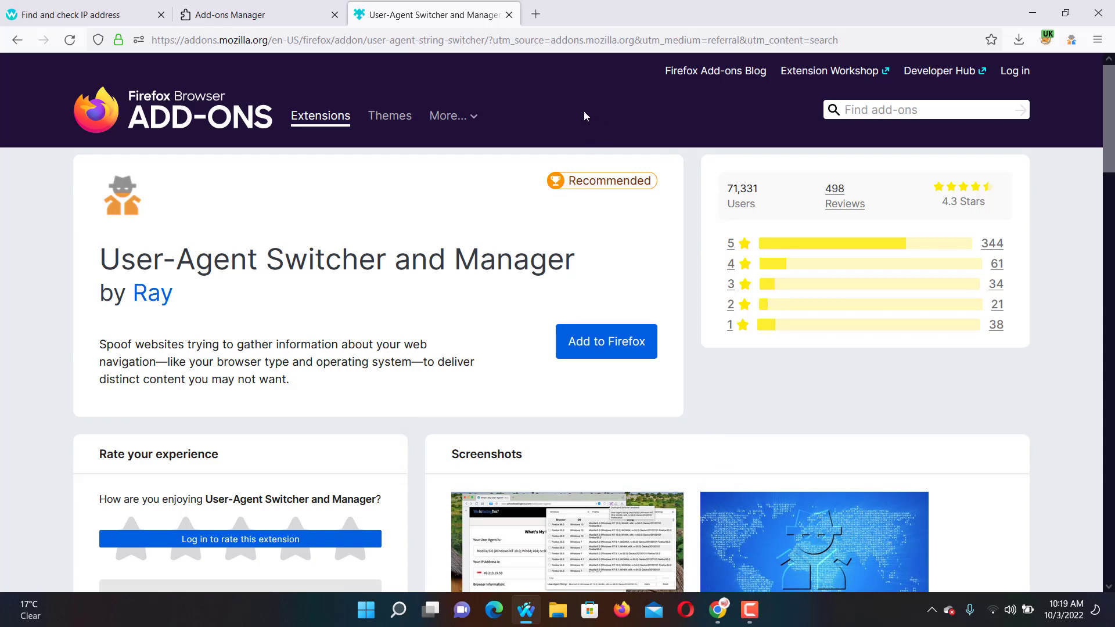
left_click(1096, 41)
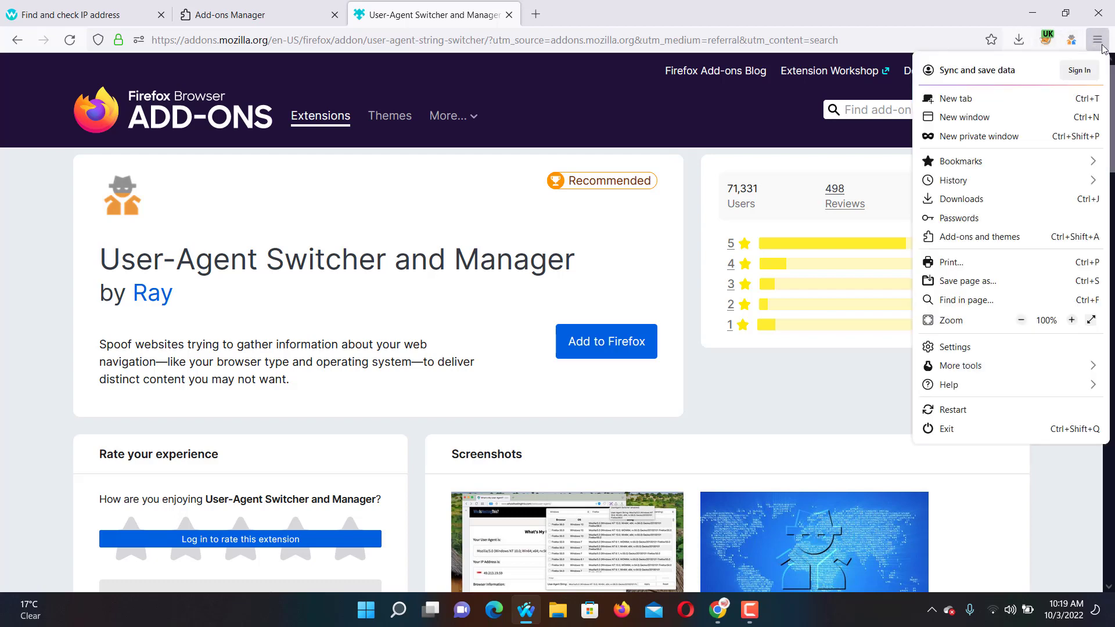
left_click(1099, 44)
left_click(1099, 43)
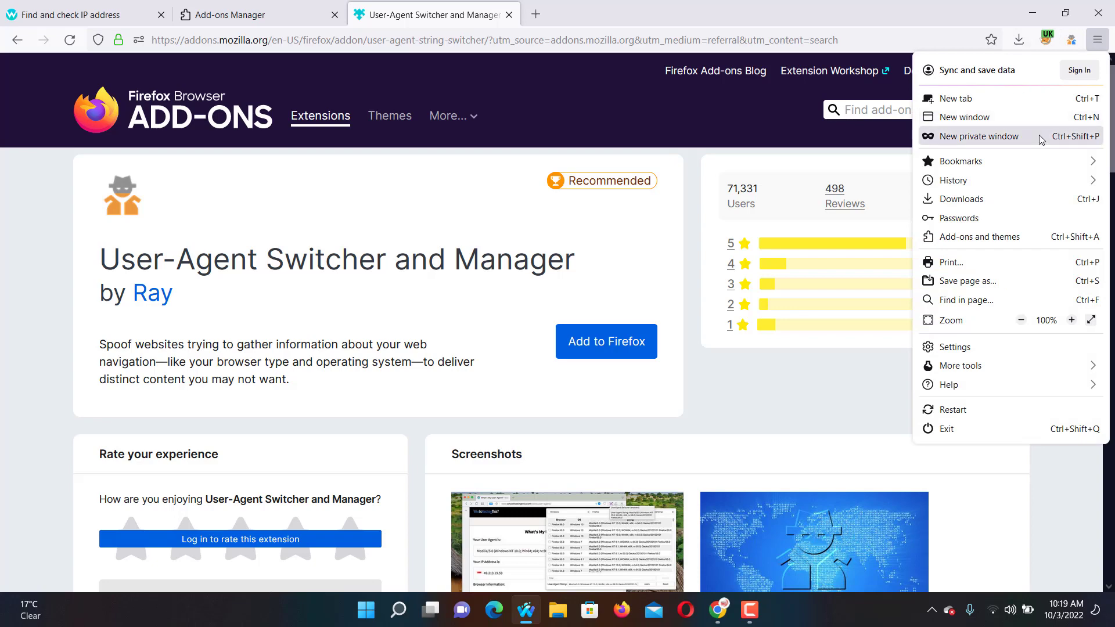
left_click(989, 137)
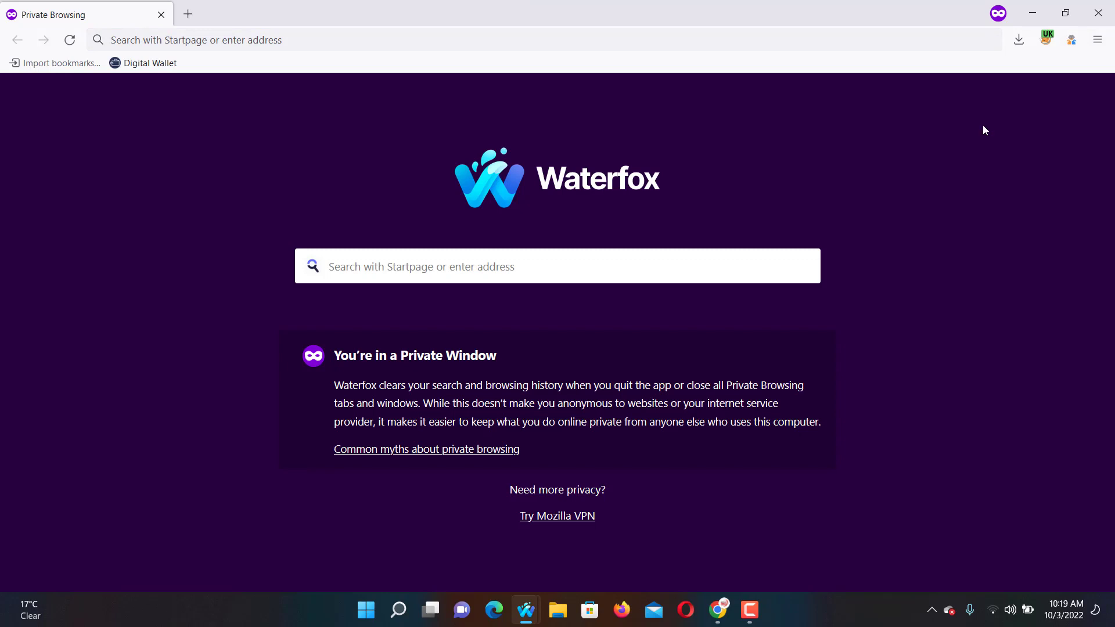
Load whoer.net and highlight the detected operating system and Firefox 91.0 browser.
left_click(493, 40)
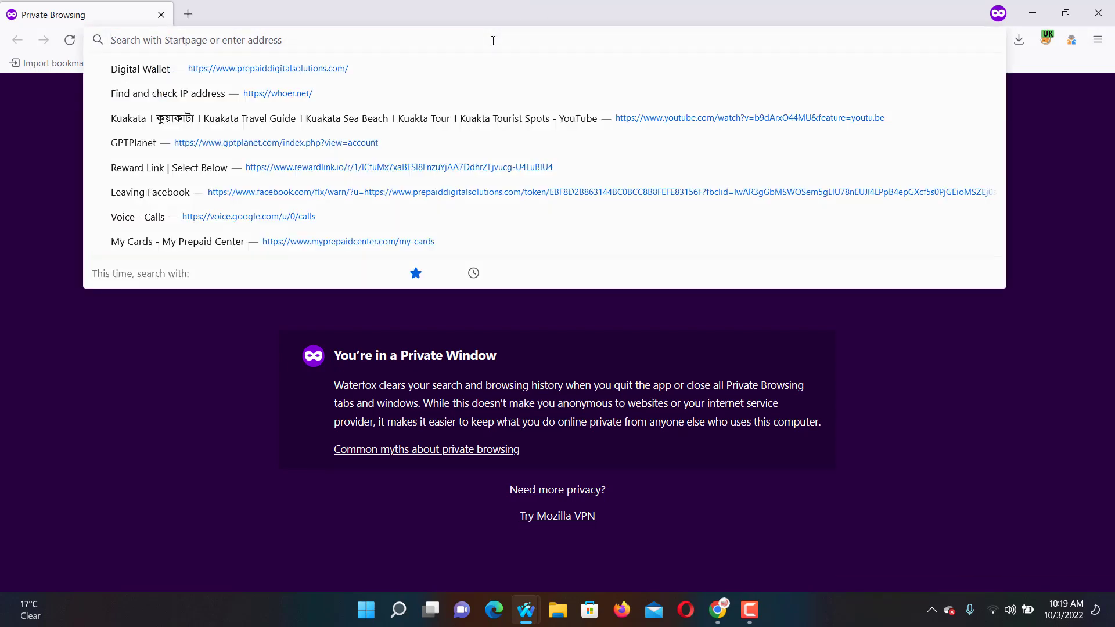
type("whoer.net/")
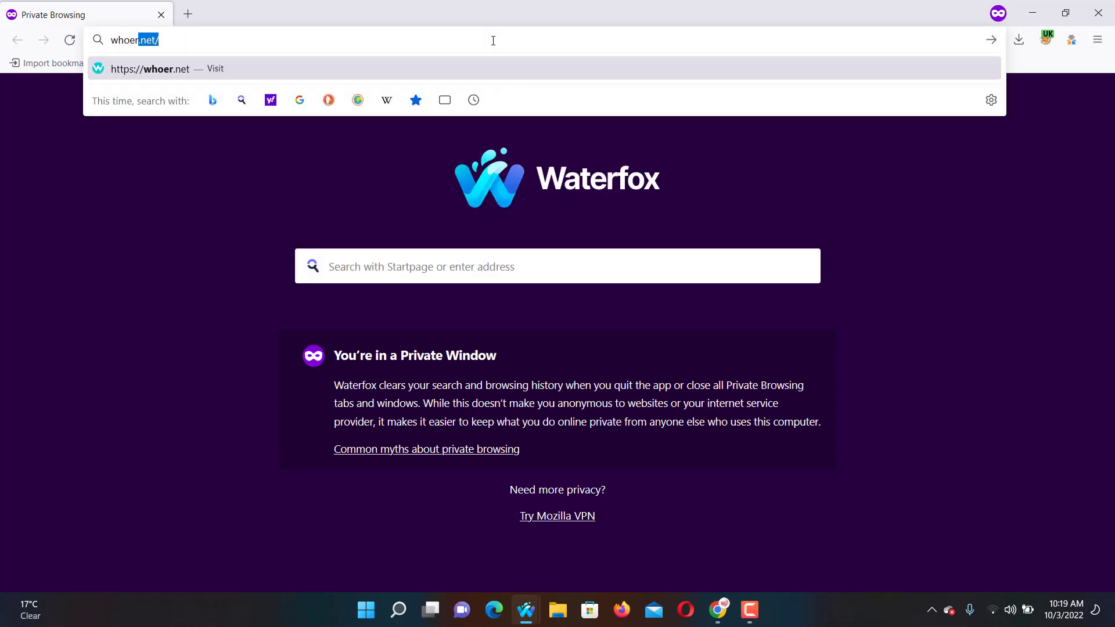
key("Return")
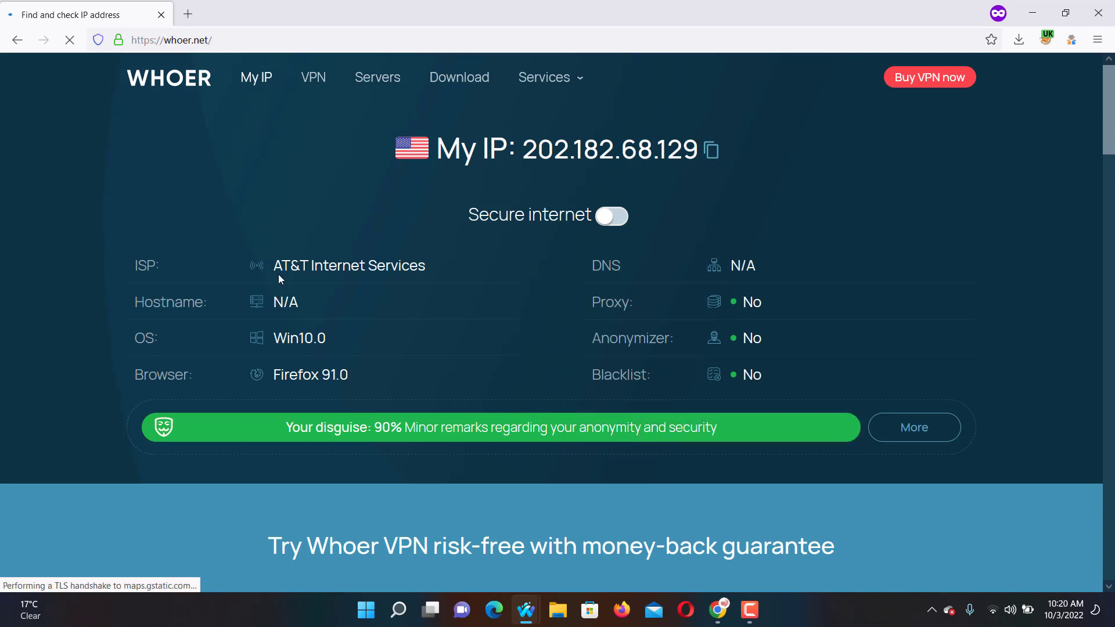
double_click(293, 338)
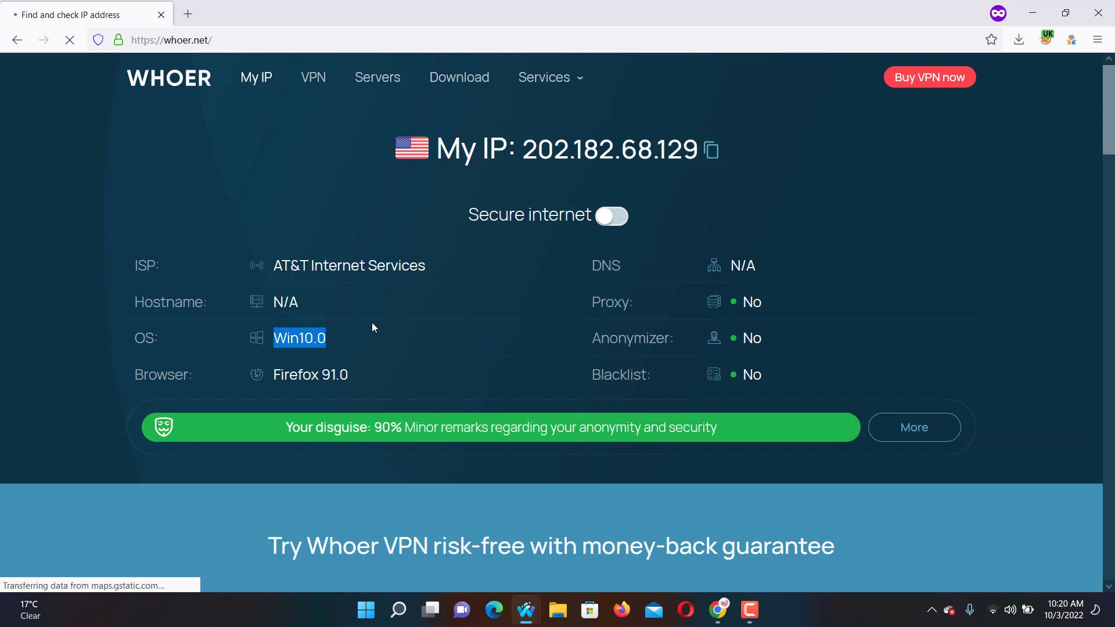
left_click_drag(271, 375, 353, 375)
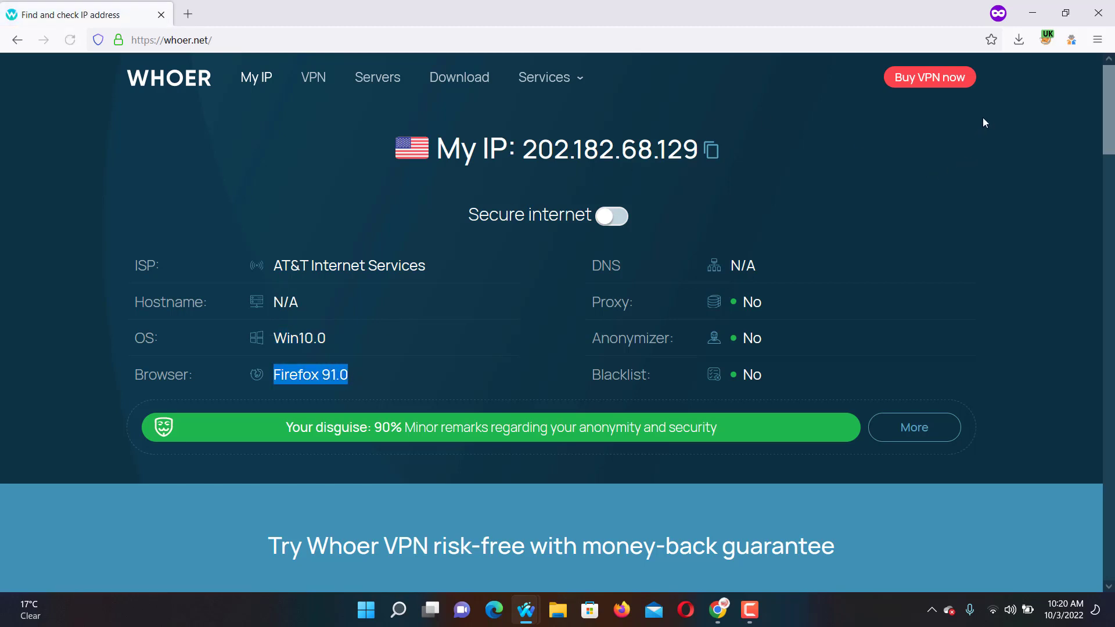
Narrow the user-agent list to iOS, apply, and reload whoer.net, which still shows Win7.
left_click(1071, 41)
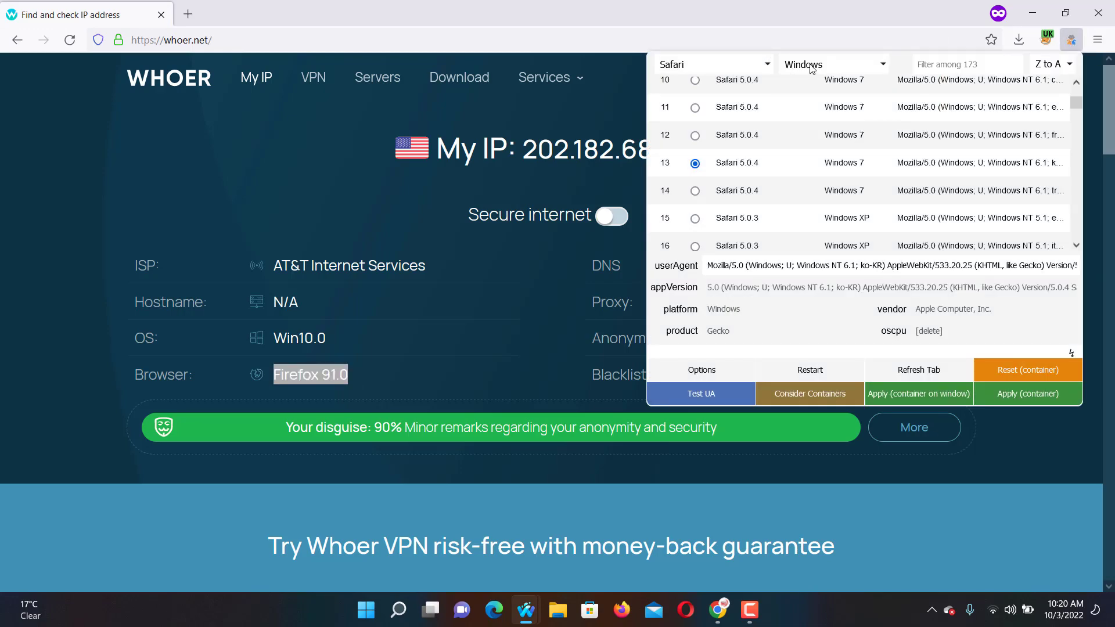
left_click(813, 68)
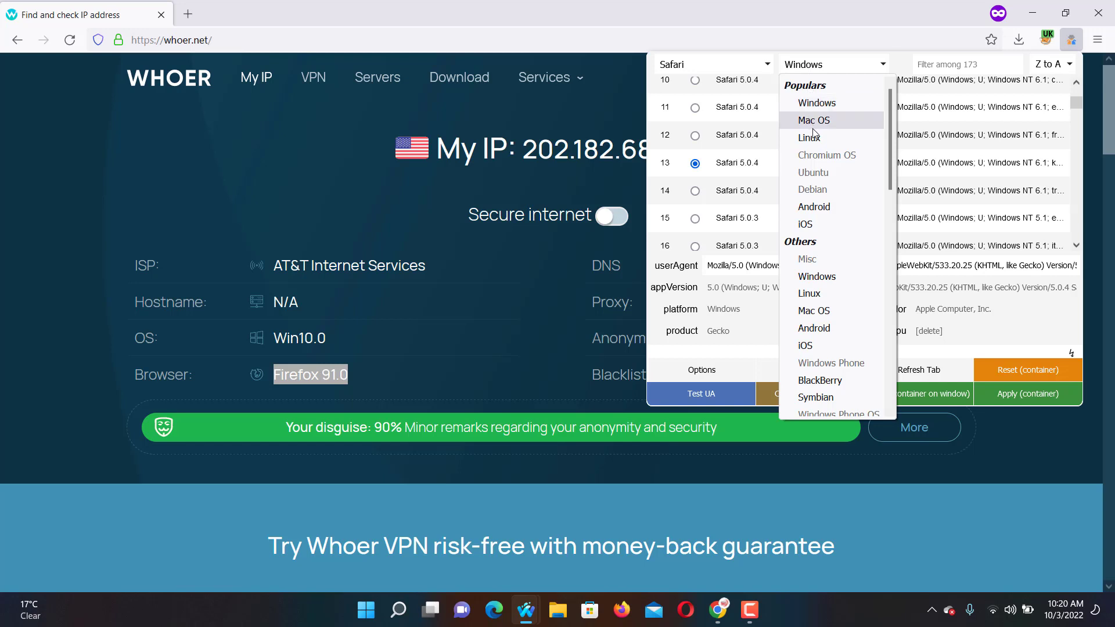
left_click(805, 225)
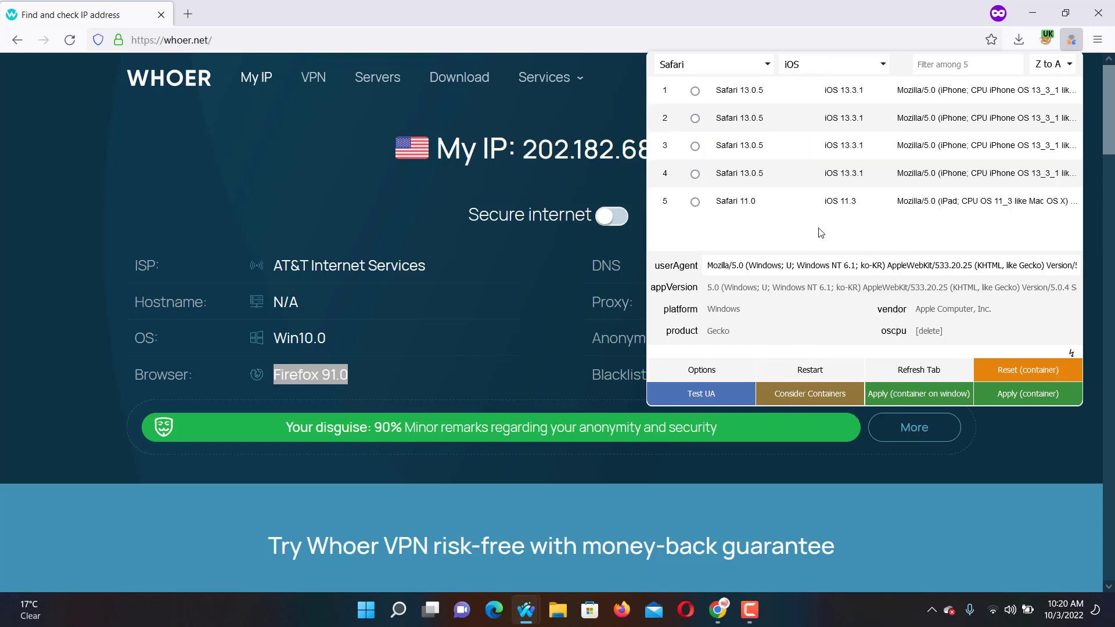
left_click(1014, 397)
left_click(70, 39)
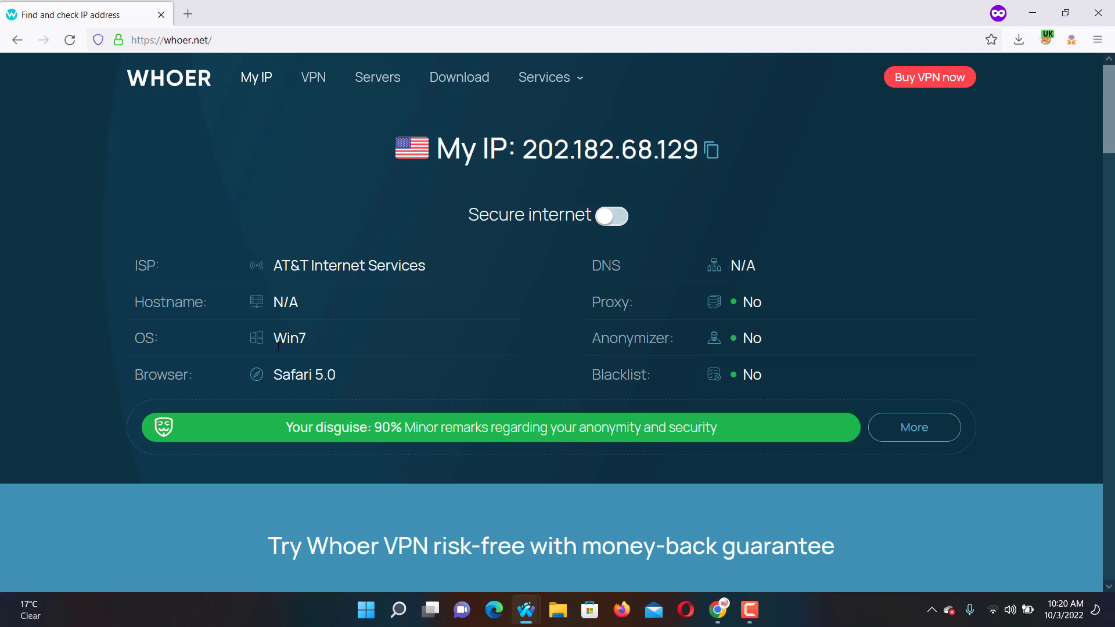
left_click_drag(274, 346, 329, 349)
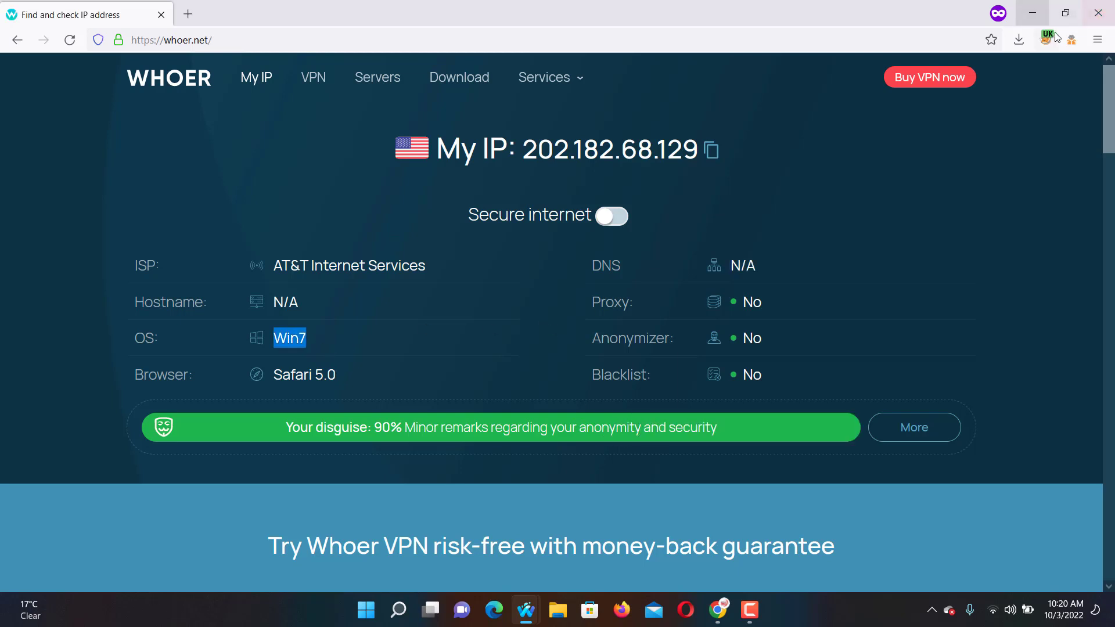
left_click(1071, 39)
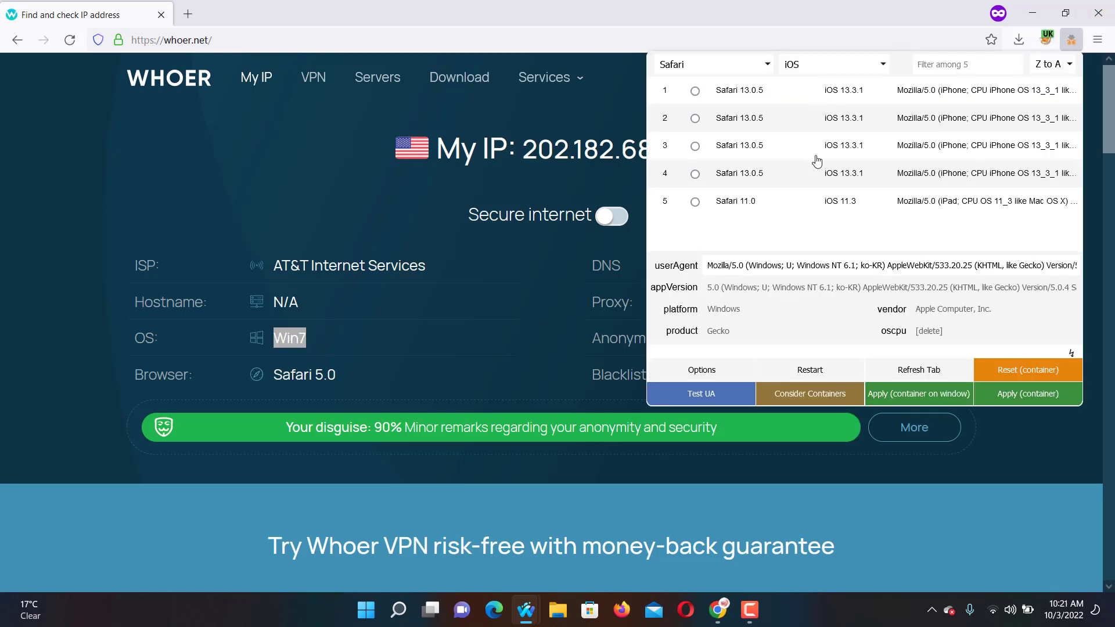
Apply the Safari 13.0.5 iPhone iOS 13.3.1 user agent and reload whoer.net.
left_click(694, 90)
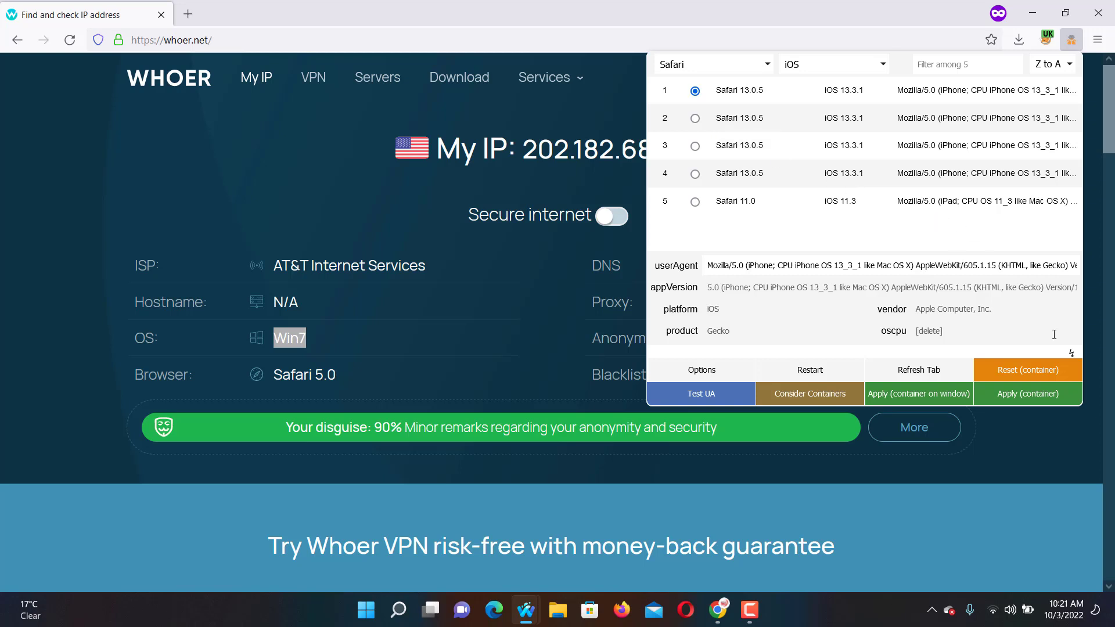
left_click(1030, 399)
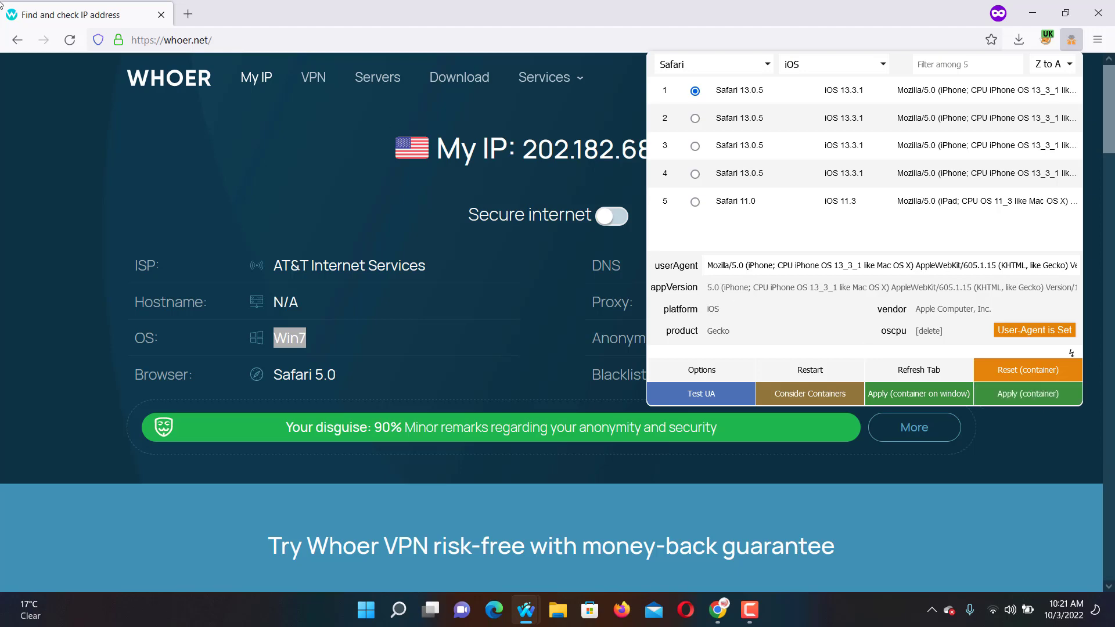
left_click(71, 41)
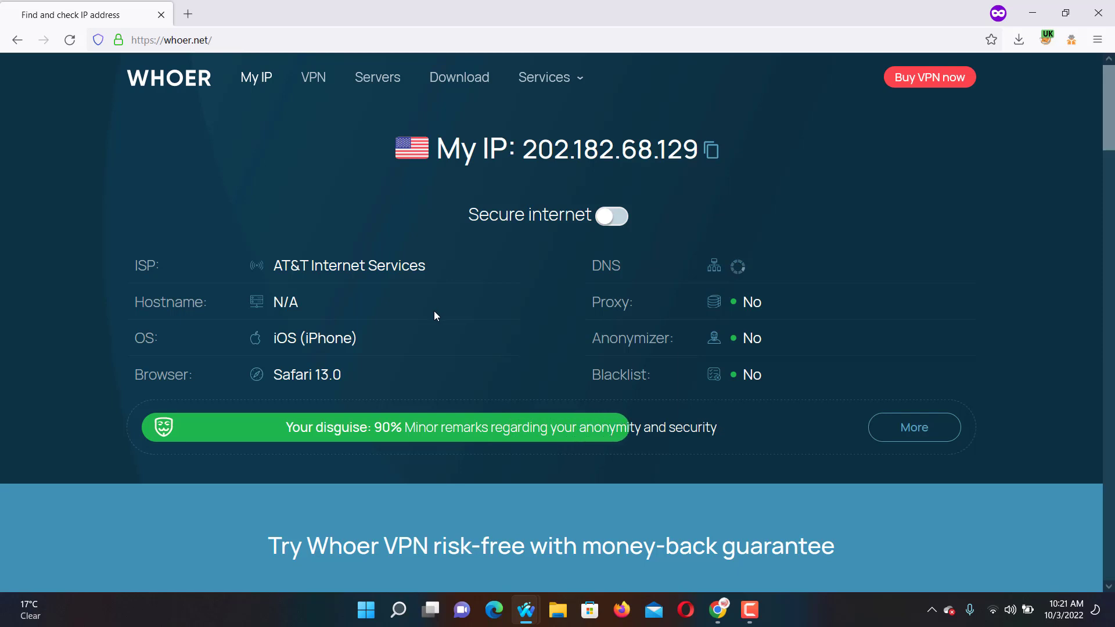
Highlight the detected iOS (iPhone) system and Safari 13.0 browser on whoer.net.
left_click_drag(273, 339, 347, 353)
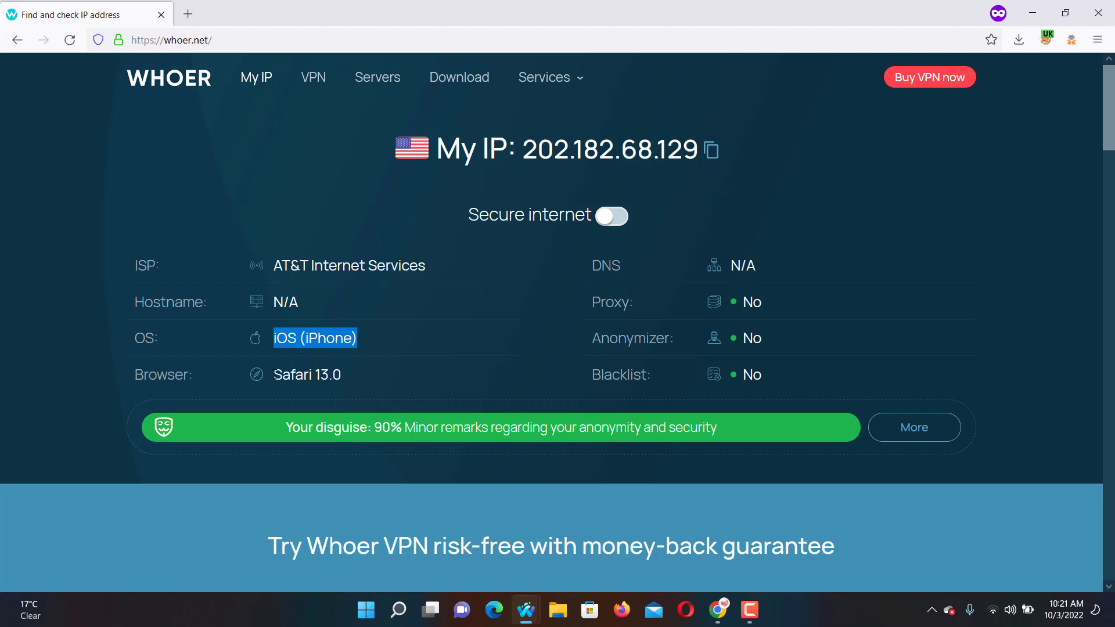
left_click_drag(275, 375, 323, 374)
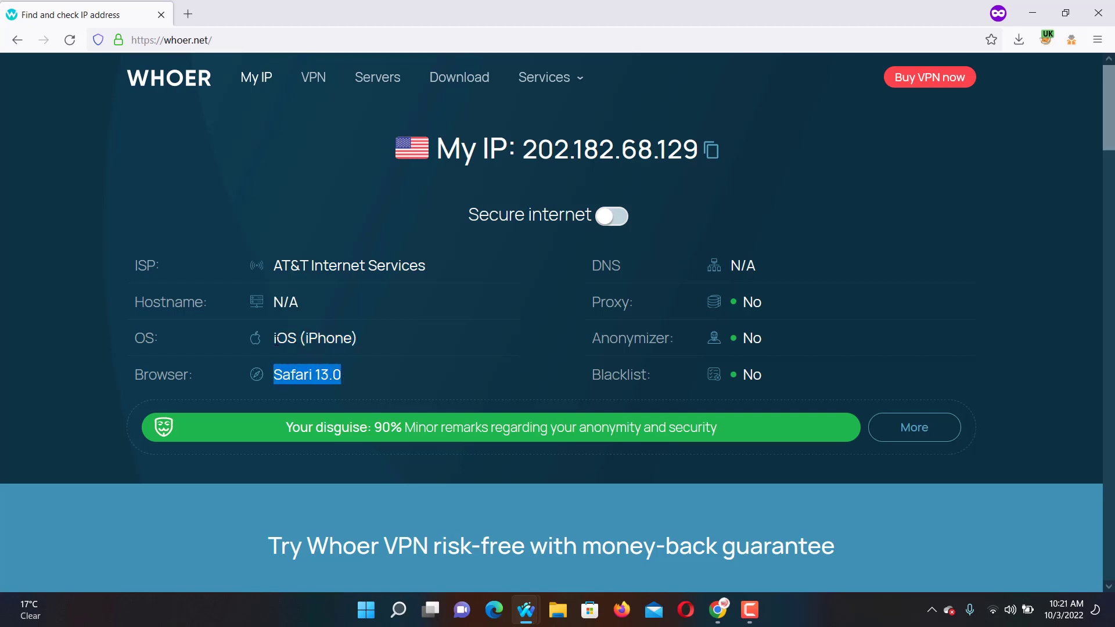
left_click_drag(273, 342, 361, 332)
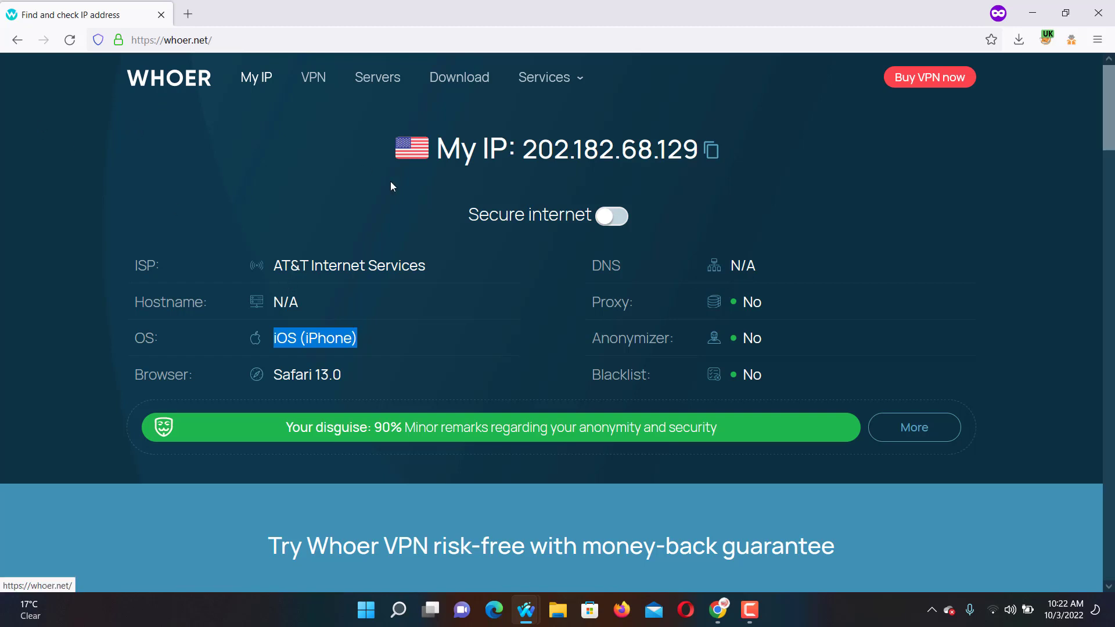
Load gmail.com in a new private tab and start creating a Google account.
left_click(189, 15)
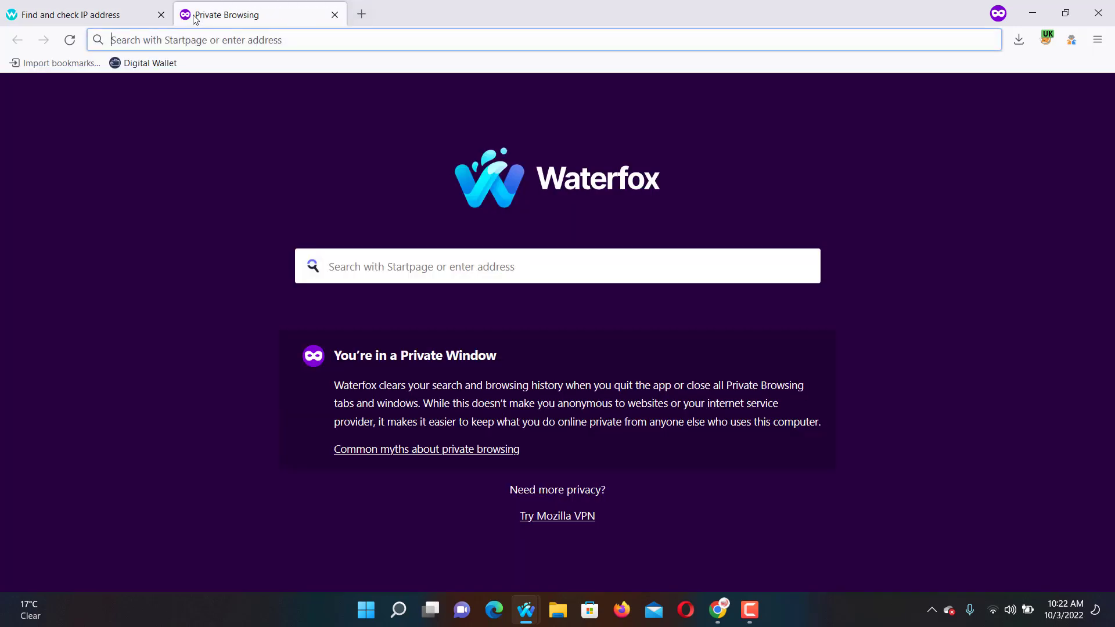
type("gmail.co")
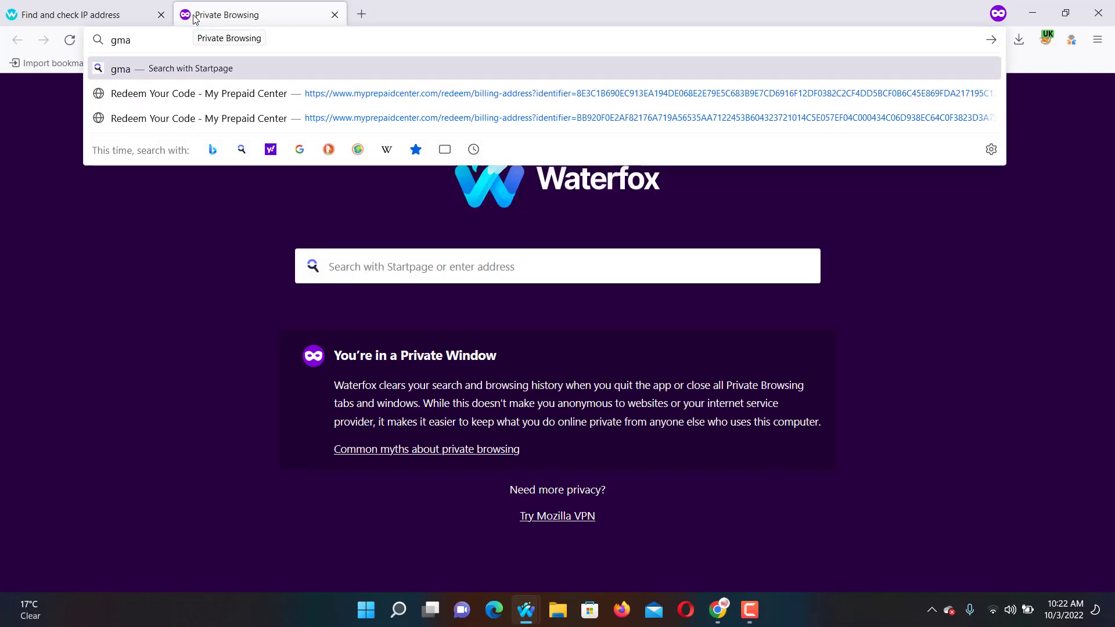
type("m")
key("Return")
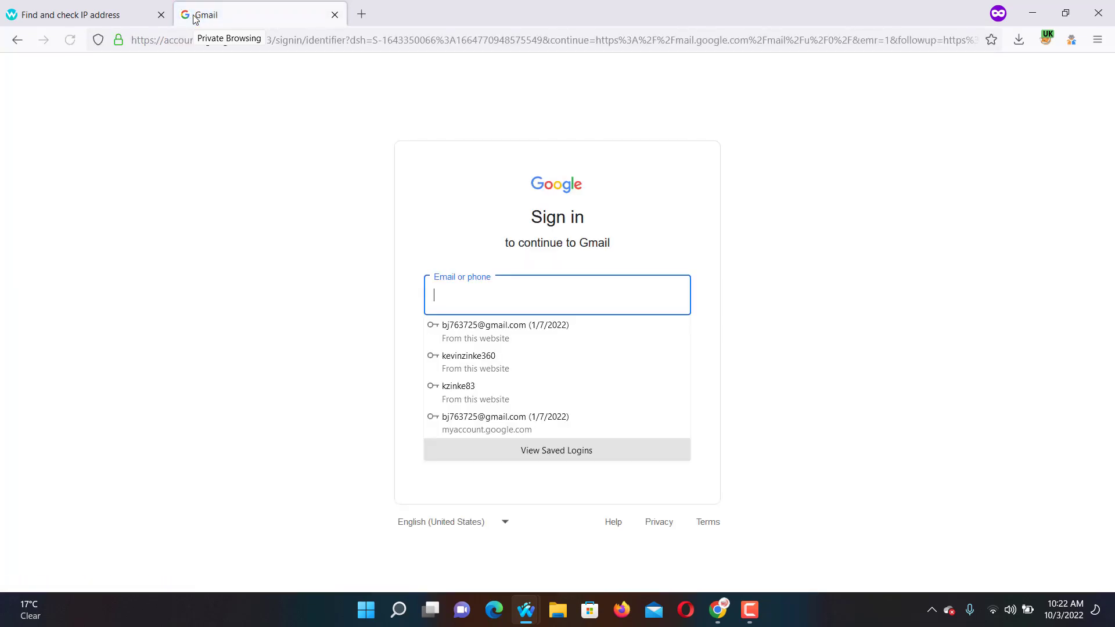
left_click(781, 232)
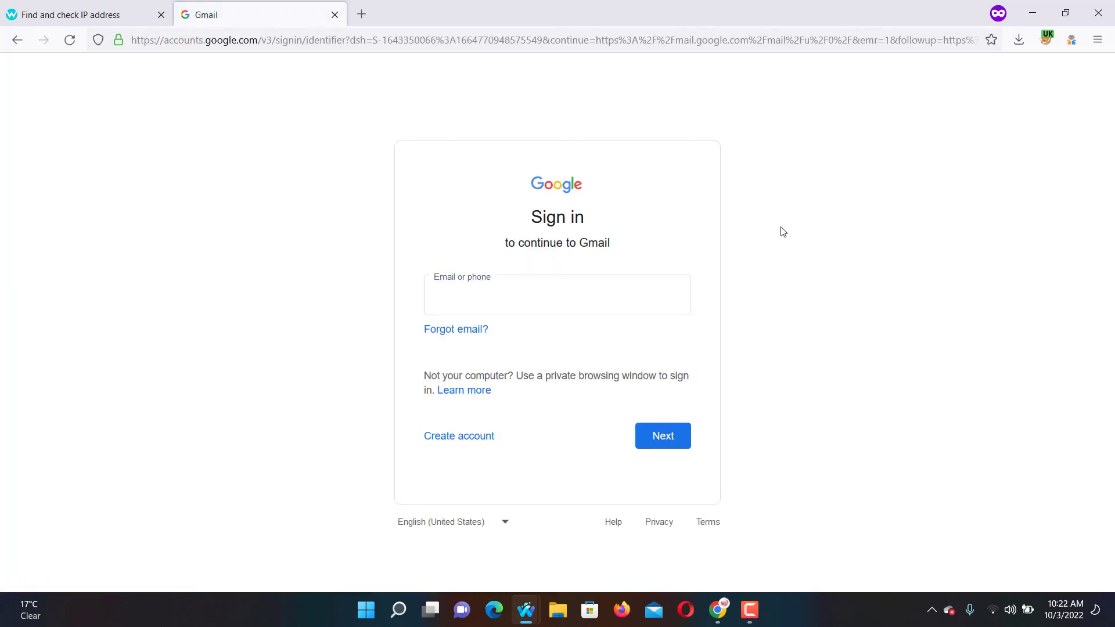
left_click(477, 436)
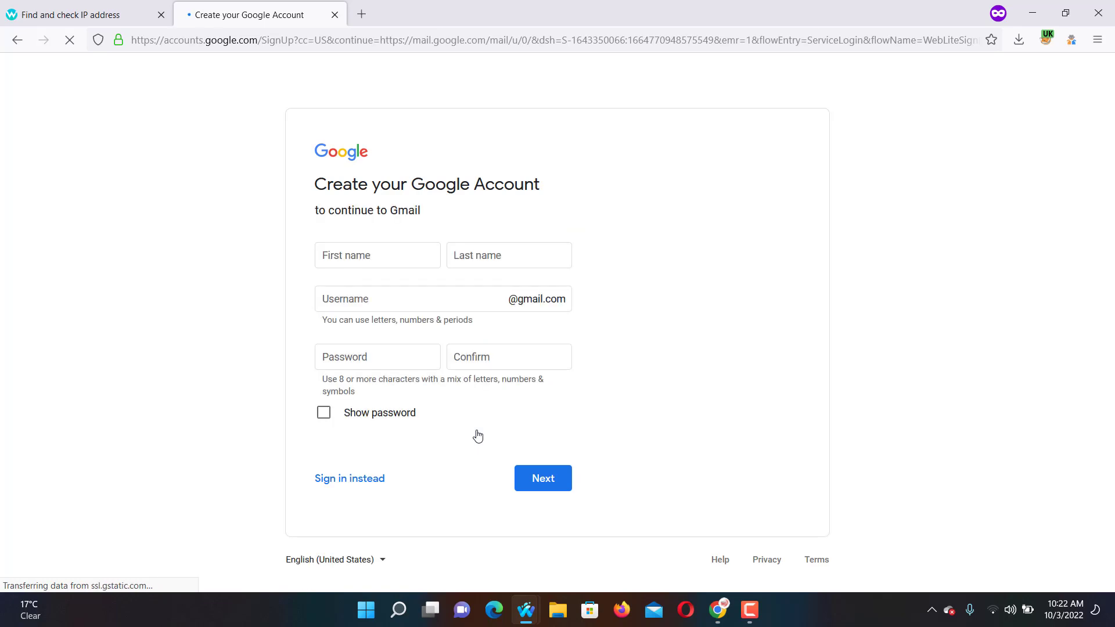
Enter the user's first and last name on the sign-up form.
left_click(345, 260)
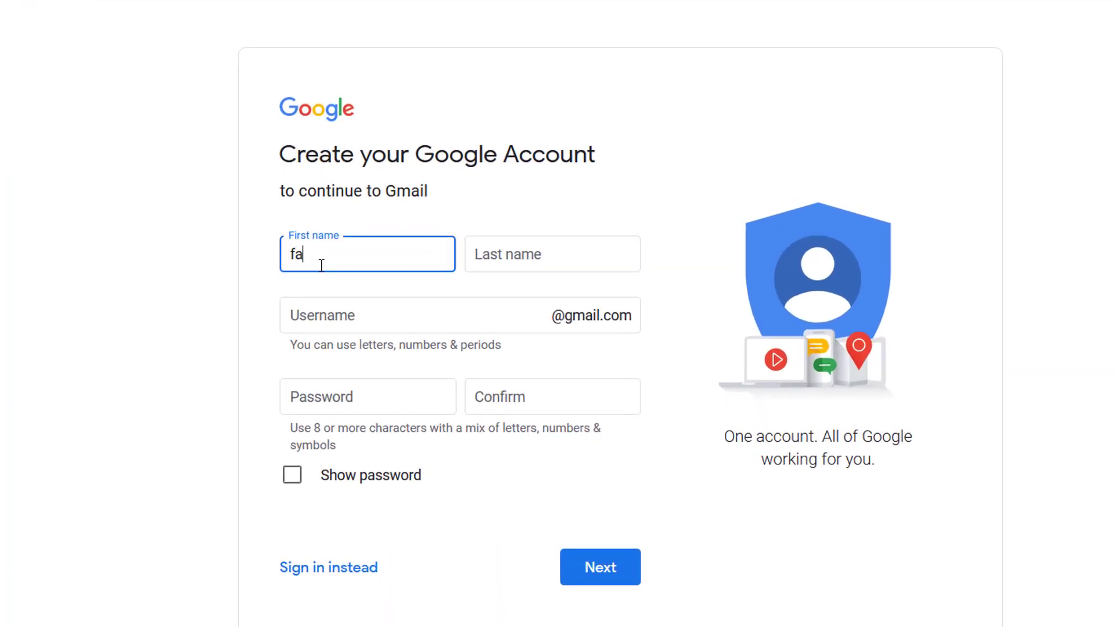
left_click(541, 244)
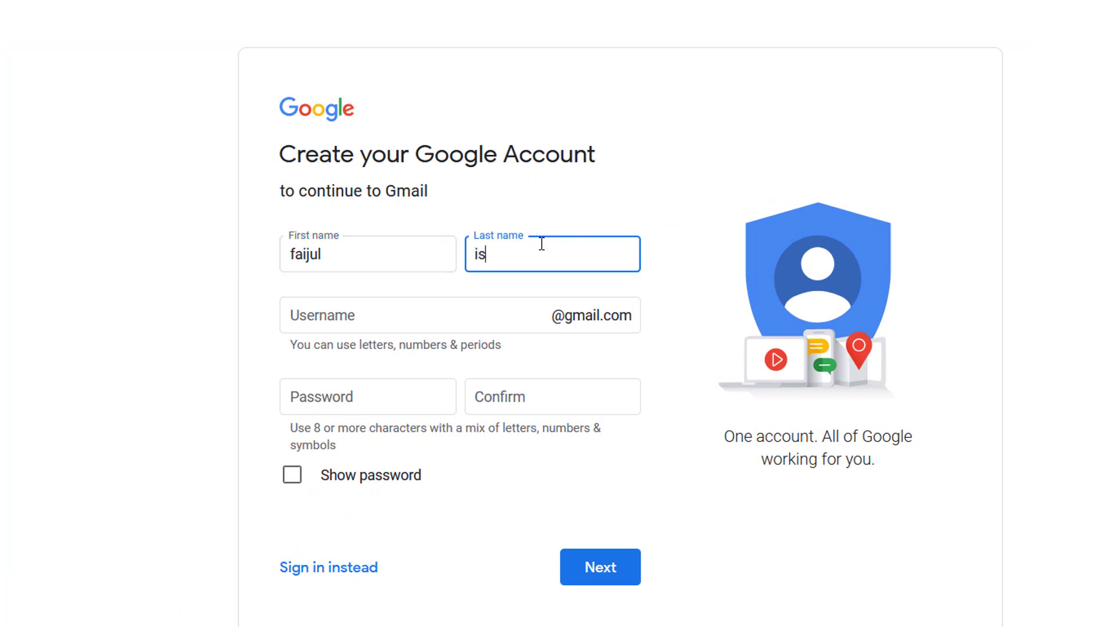
Enter a username, then take Google's suggested available username after the taken error.
left_click(412, 310)
left_click(413, 306)
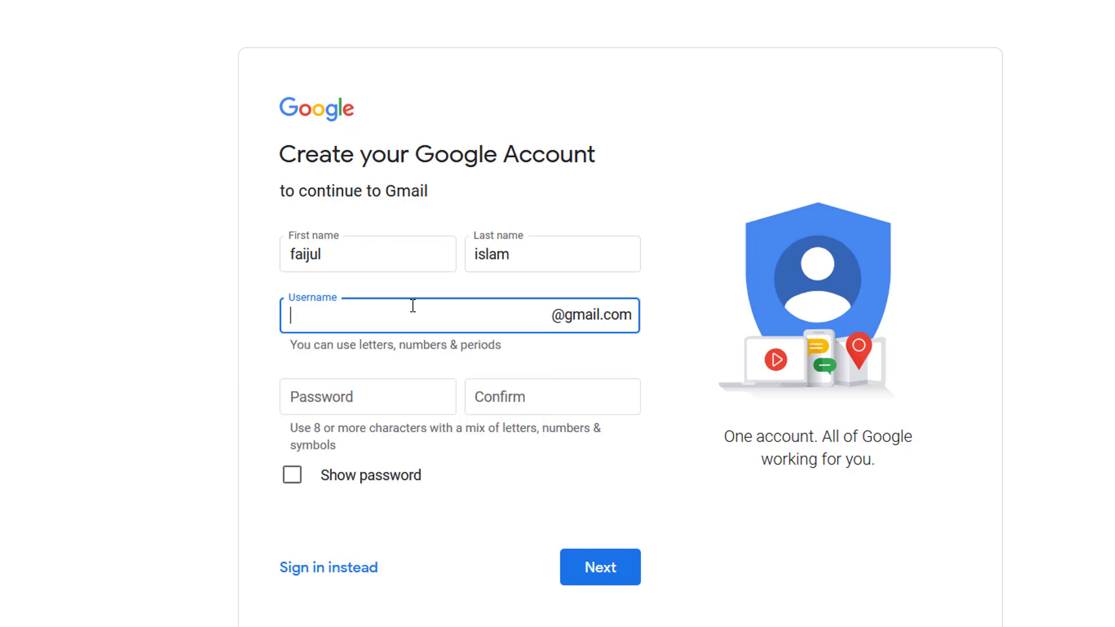
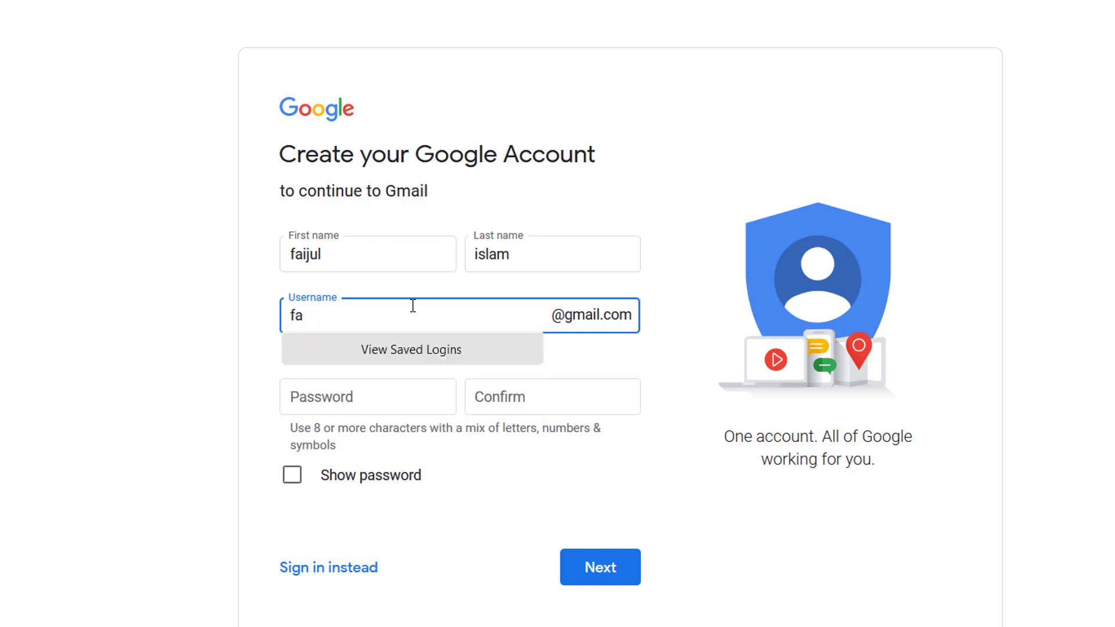
left_click(264, 273)
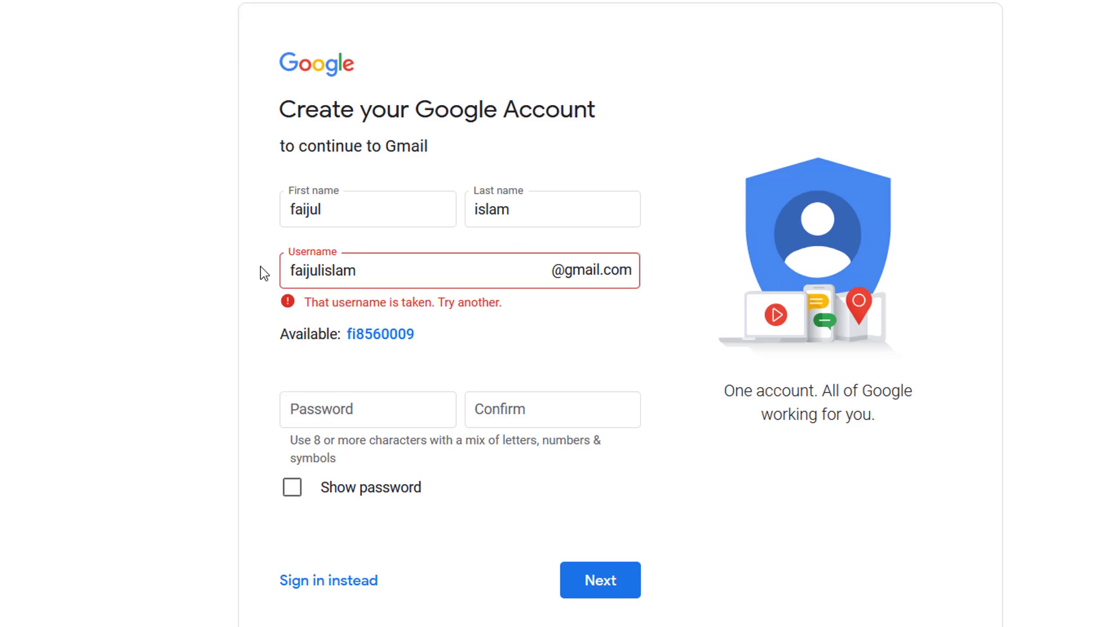
left_click(355, 335)
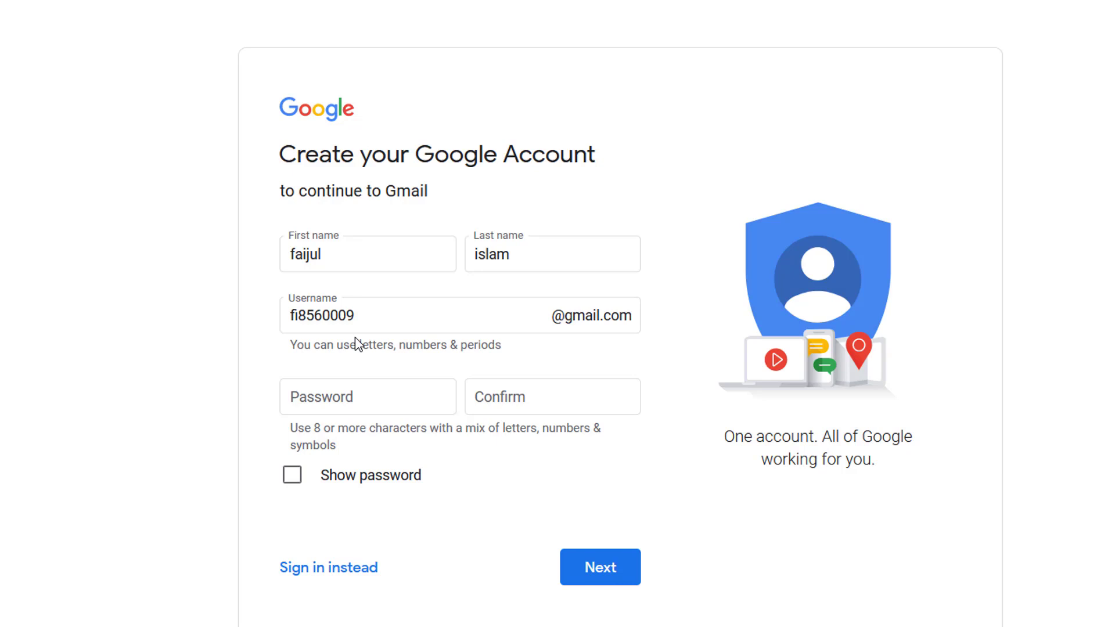
Move to the Password and Confirm password fields, dismissing saved-password suggestions.
left_click(301, 395)
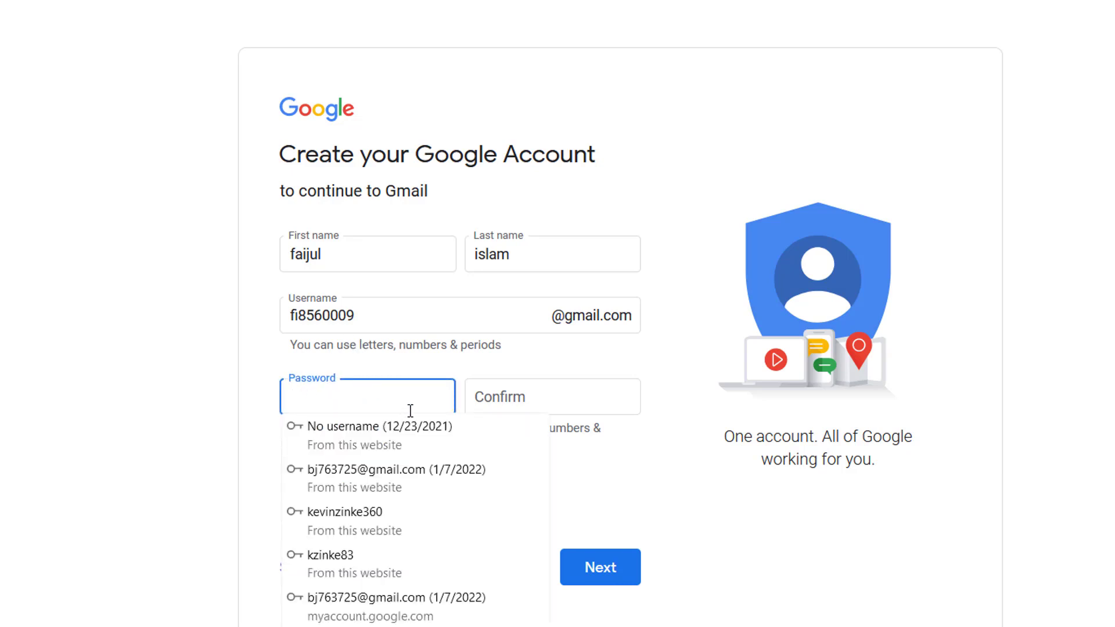
left_click(498, 401)
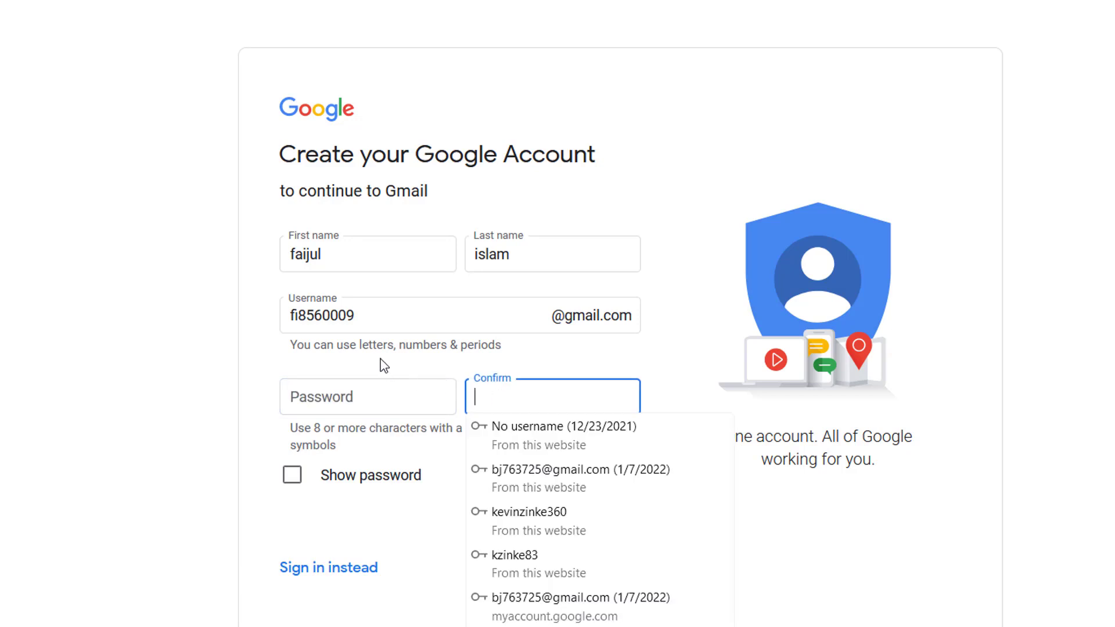
left_click(36, 299)
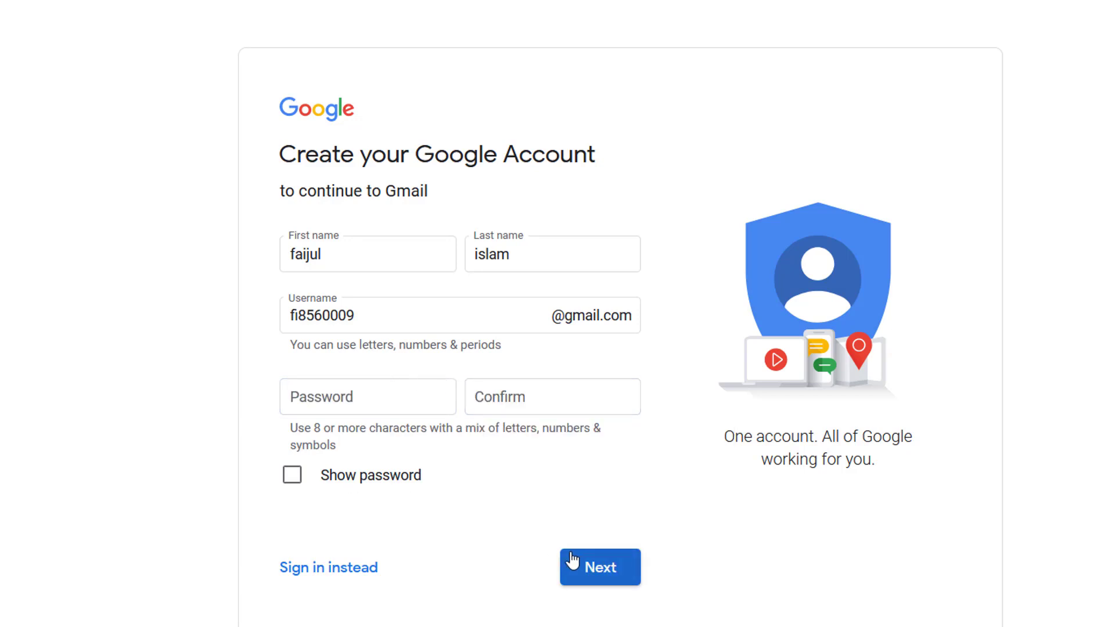